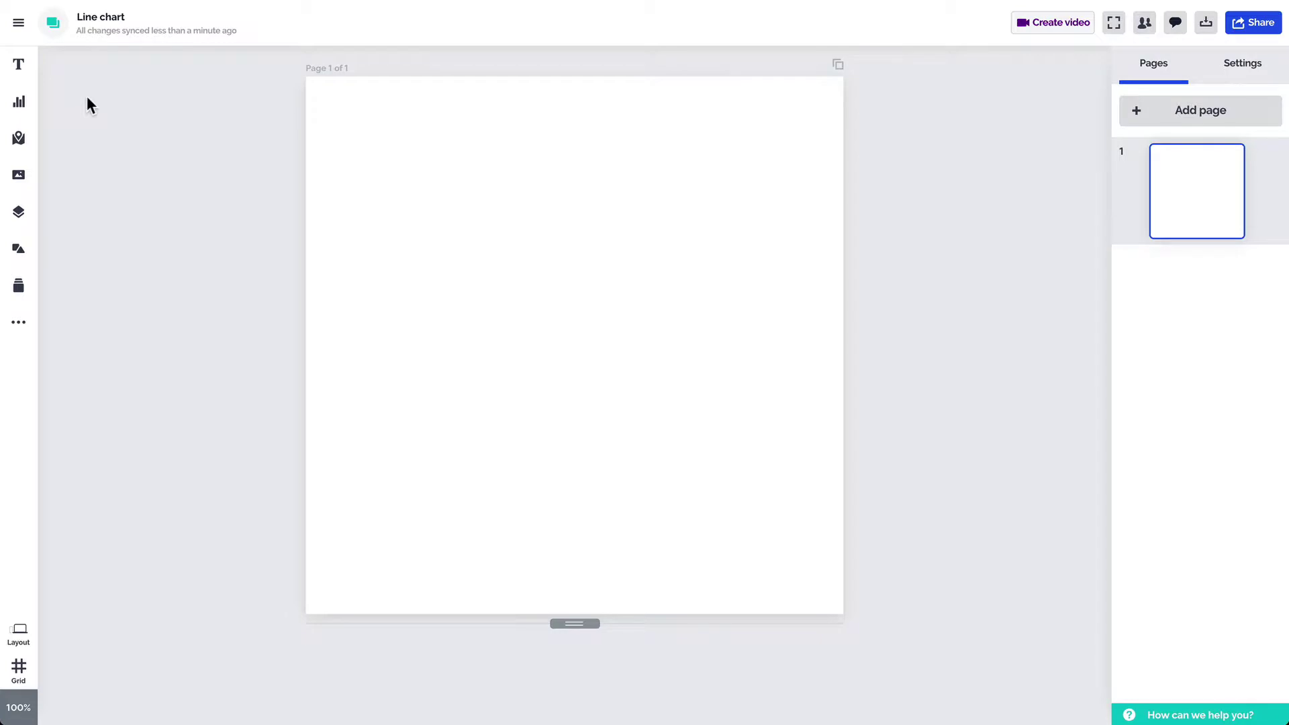
# Step: Drop a sample Line chart (four regions, 2011–2016) onto the page and deselect it
pyautogui.click(30, 106)
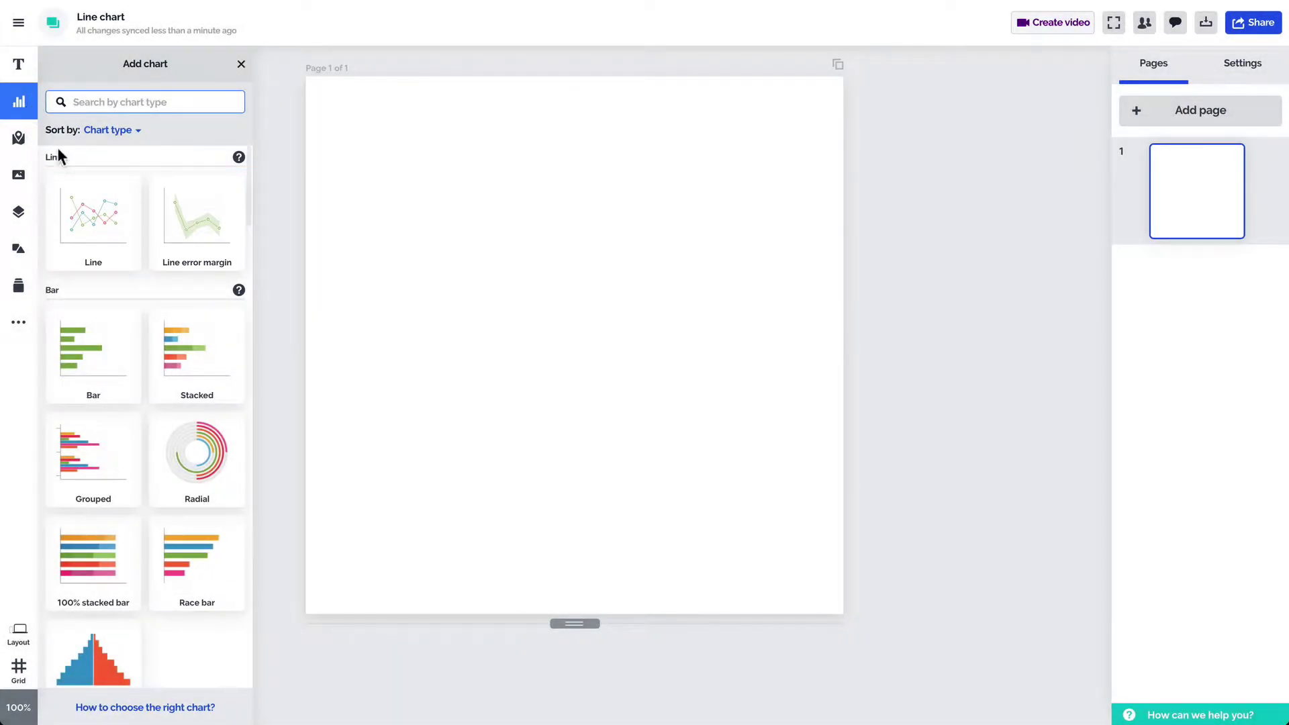
pyautogui.moveTo(95, 198)
pyautogui.moveTo(107, 213); pyautogui.dragTo(562, 285)
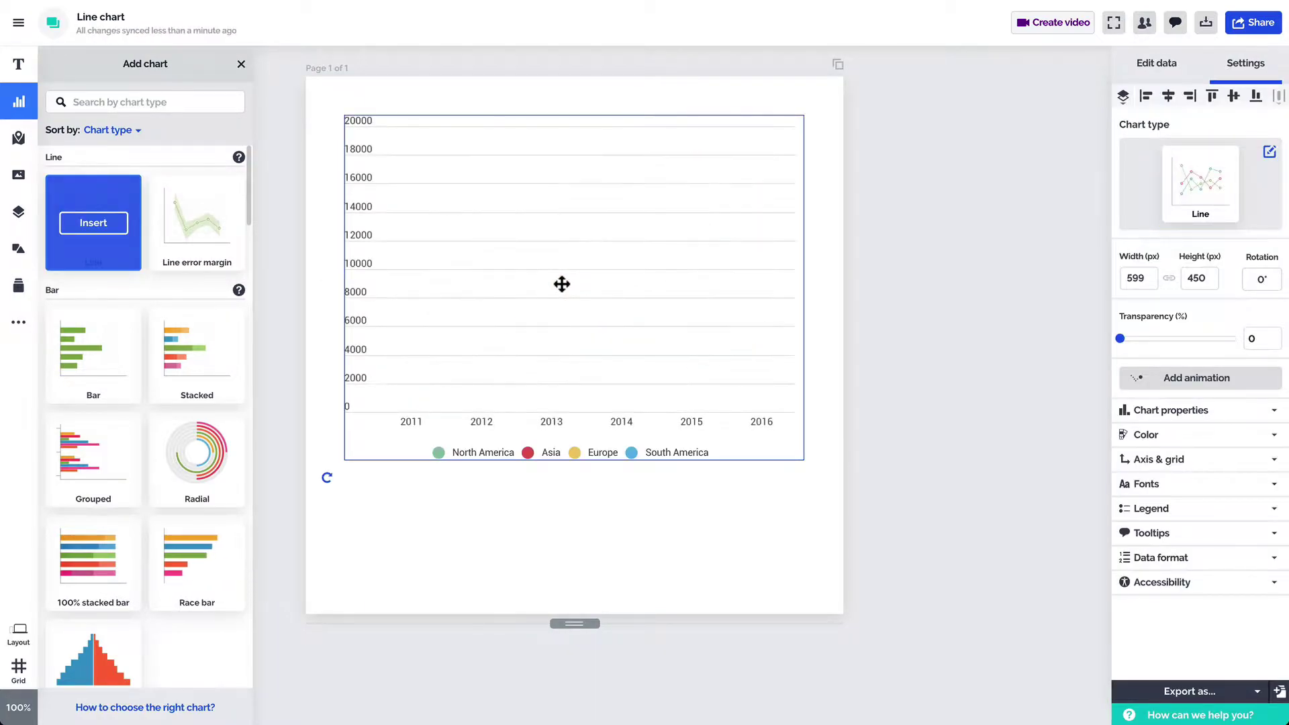
pyautogui.click(825, 311)
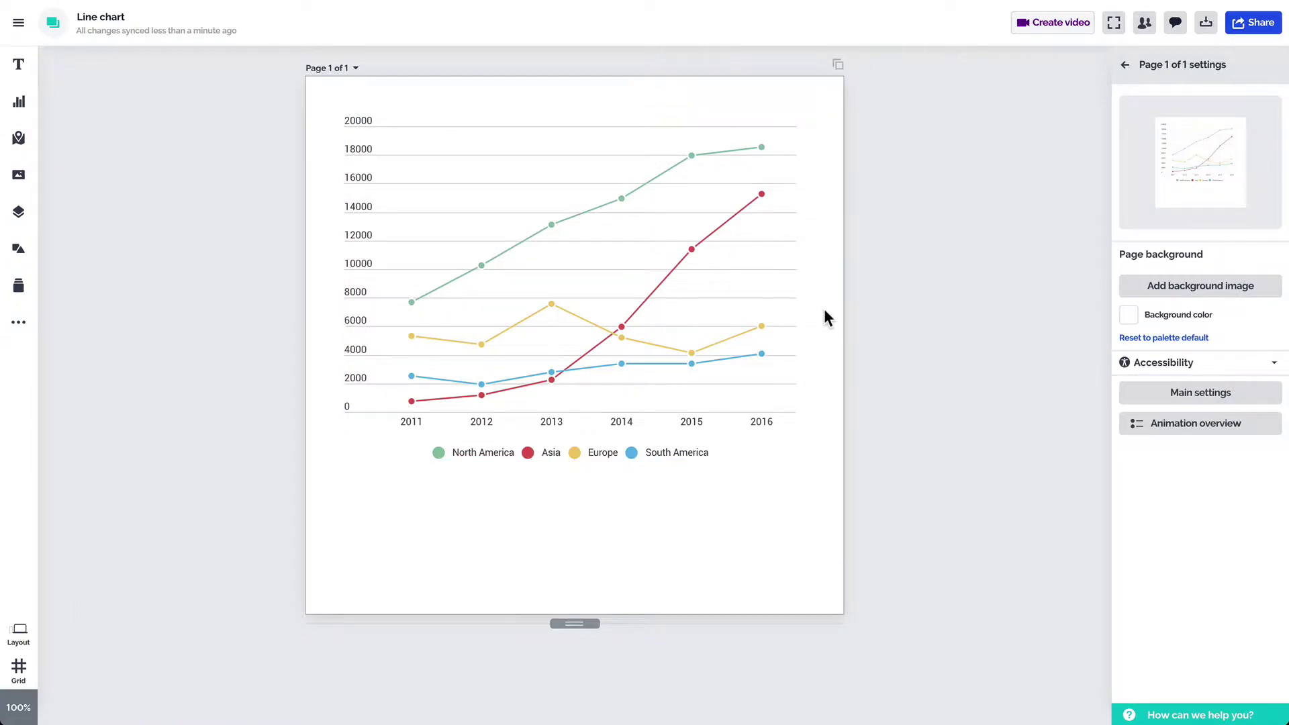
# Step: Open the line chart's Edit data spreadsheet
pyautogui.doubleClick(762, 283)
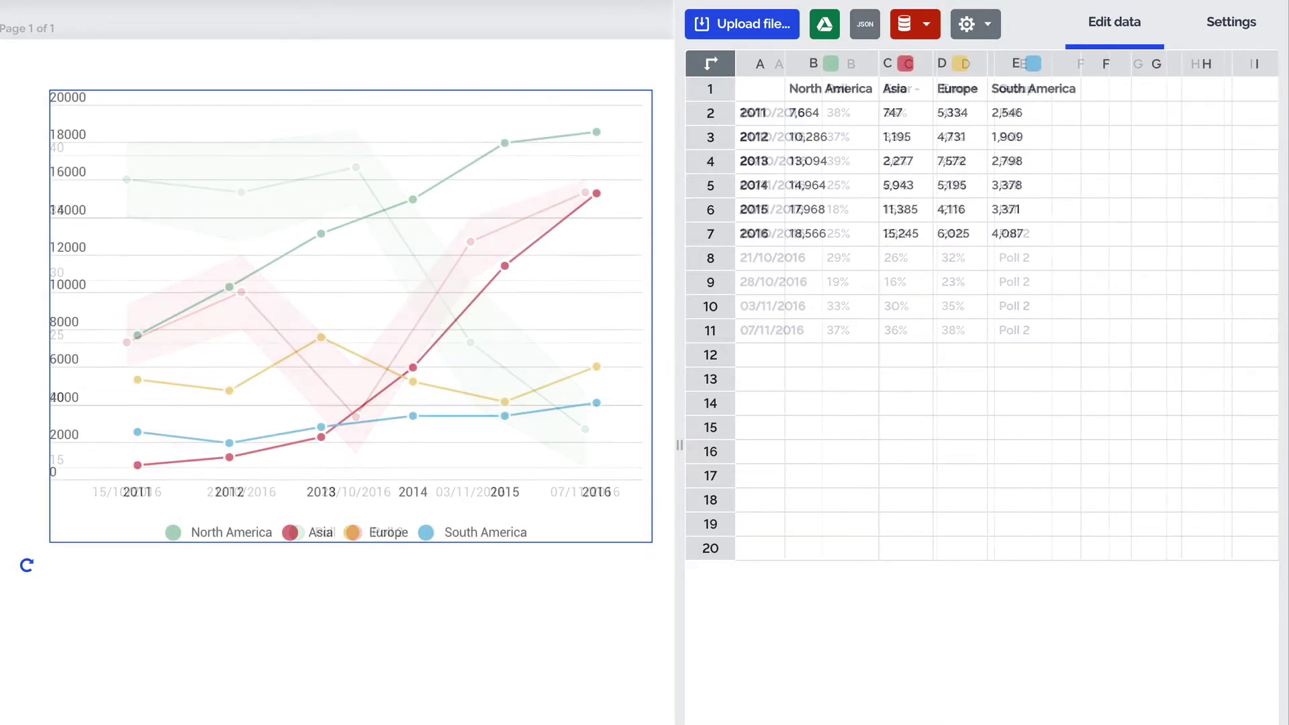
# Step: Replace sample range A1:E7 with the pasted 2012–2020 five-country car production table, then close the editor
pyautogui.moveTo(764, 87); pyautogui.dragTo(1024, 227)
pyautogui.press('Delete')
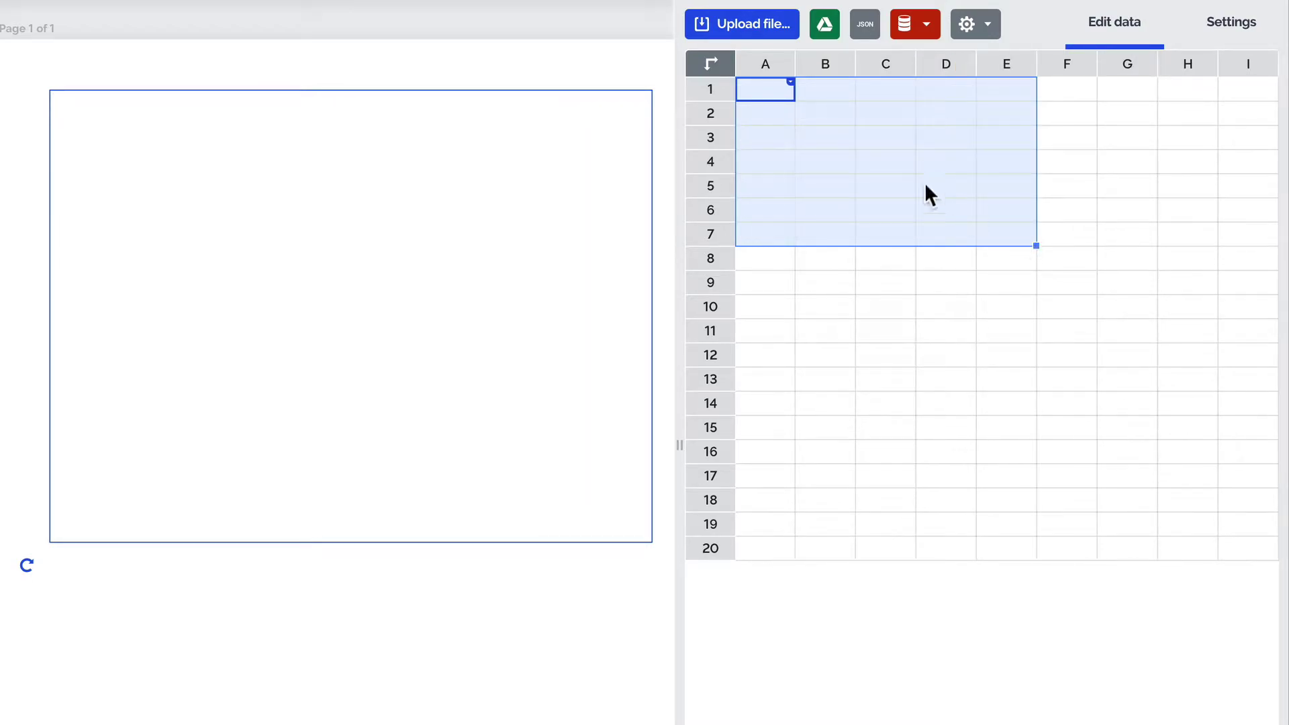
pyautogui.click(780, 86)
pyautogui.write('China\tUnited States\tJapan\tGermany\tSouth Korea 2012\t19,271,808\t10,335,765\t9,943,077\t5,649,260\t4,561,766 2013\t22,116,825\t11,066,432\t9,630,181\t5,718,222\t4,521,429 2014\t23,722,890\t11,660,699\t9,774,558\t5,907,548\t4,524,932 2015\t24,503,326\t12,100,095\t9,278,321\t6,033,164\t4,555,957 2016\t28,118,794\t12,198,137\t9,204,590\t5,746,808\t4,228,509 2017\t29,015,434\t11,189,985\t9,693,746\t5,645,581\t4,134,913 2018\t27,809,196\t11,314,705\t9,728,528\t5,120,409\t4,028,834 2019\t25,720,665\t10,880,019\t9,684,298\t4,661,328\t3,950,617 2020\t25,225,242\t8,822,399\t8,067,557\t3,742,454\t3,506,774')
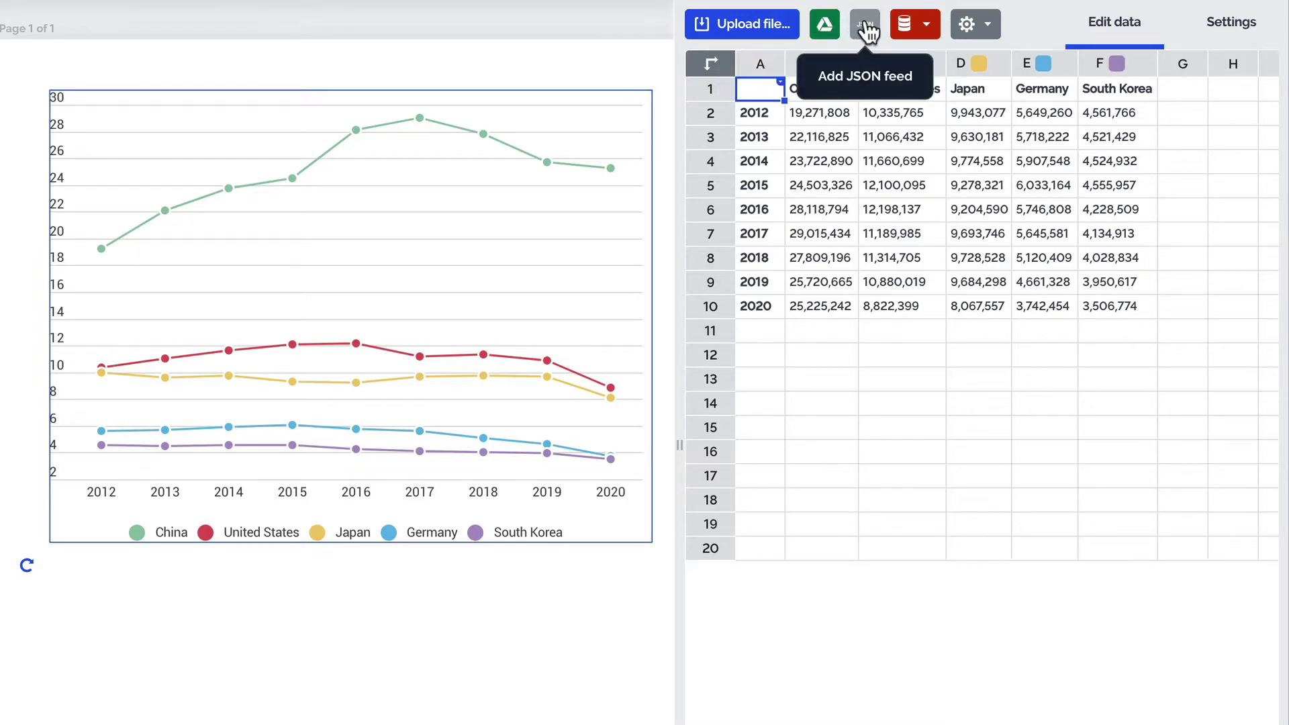
pyautogui.click(927, 27)
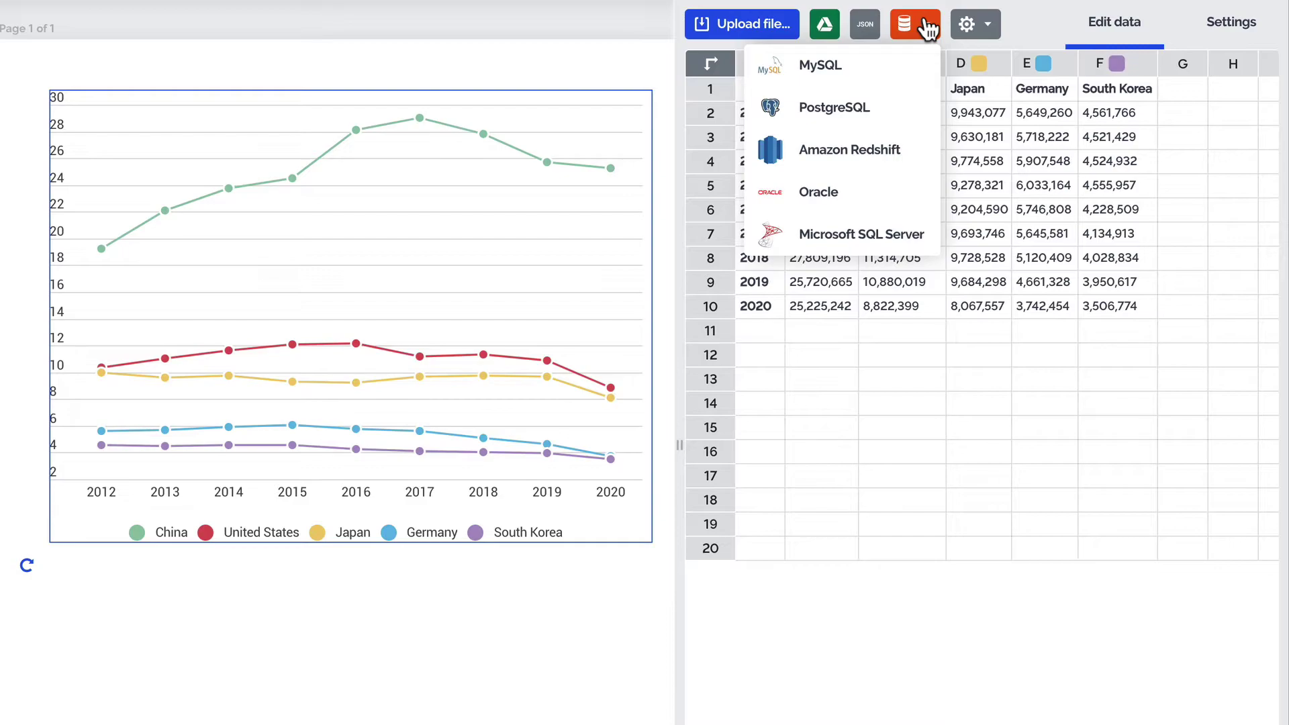
pyautogui.click(928, 27)
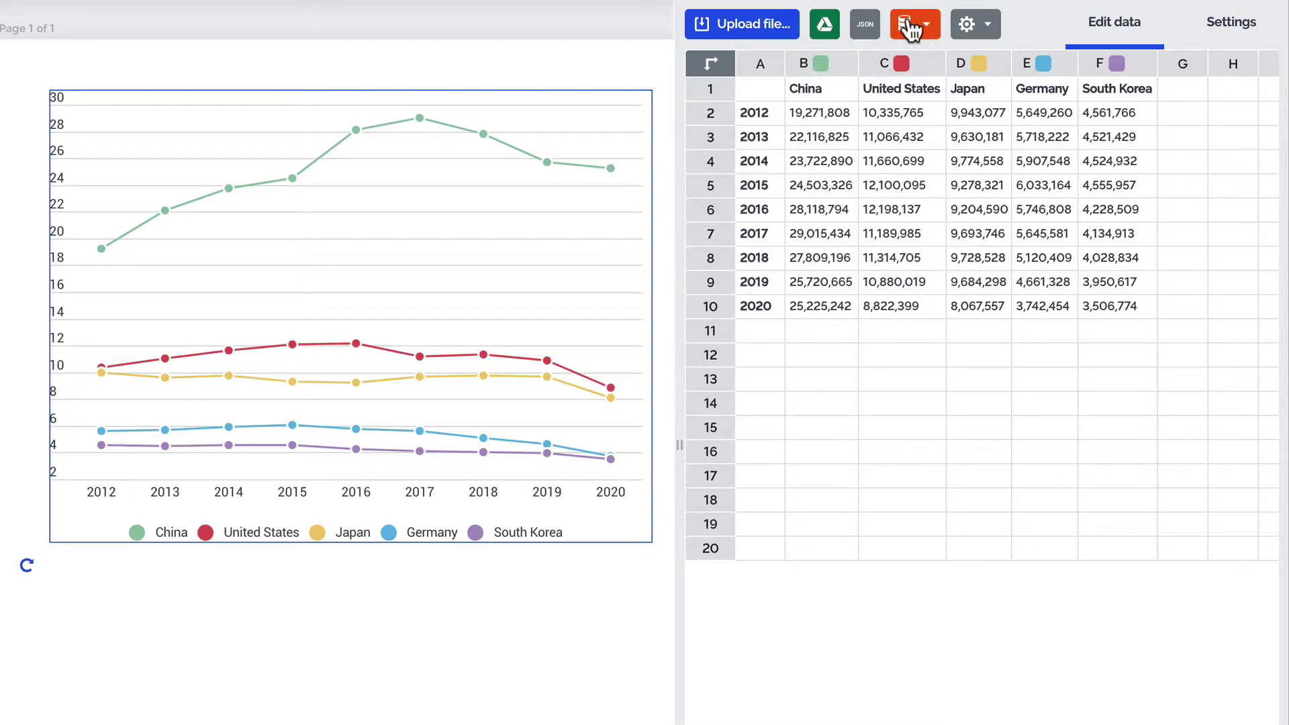
pyautogui.click(632, 53)
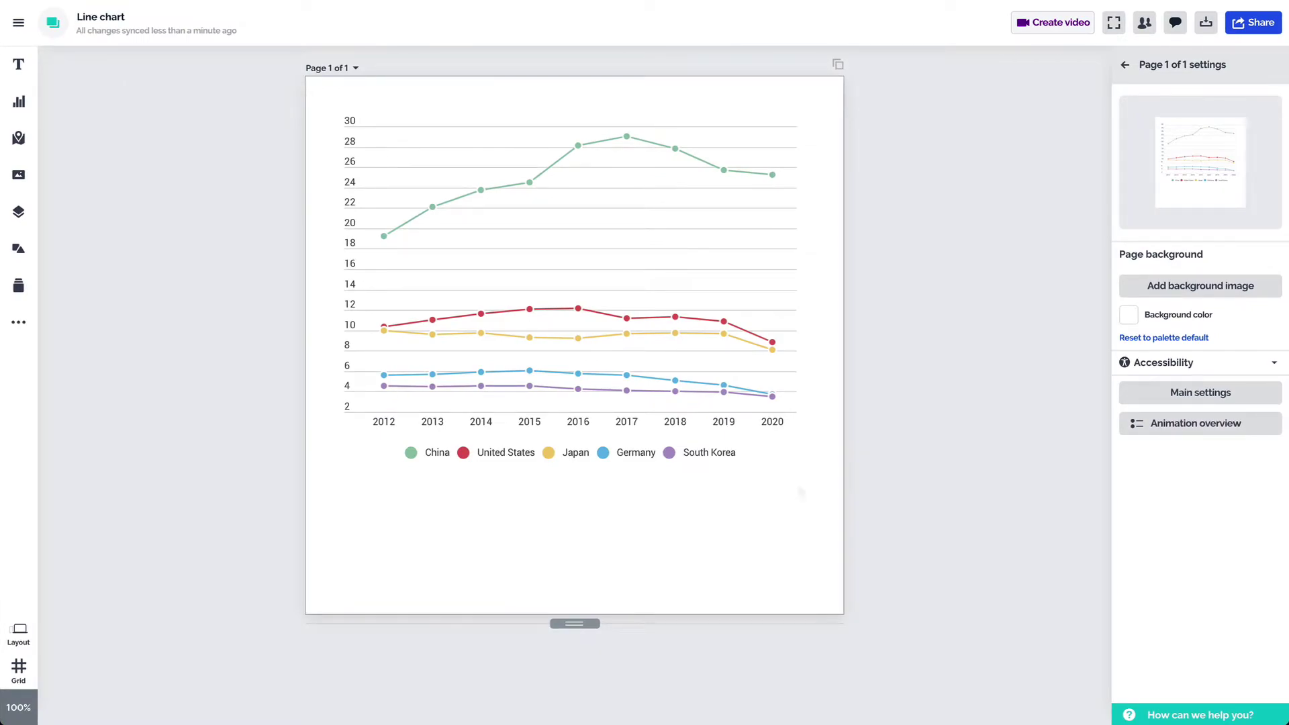
# Step: Stretch the chart downward to 600 × 596 px
pyautogui.click(781, 442)
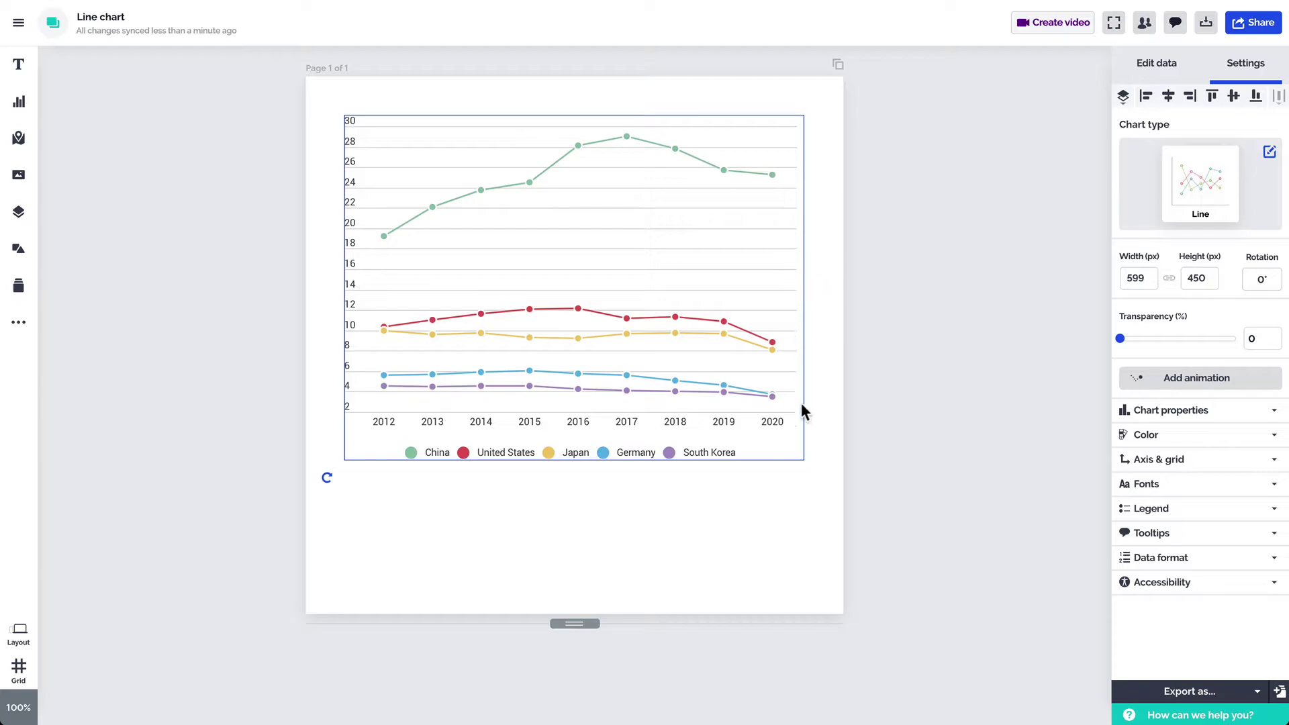
pyautogui.moveTo(803, 457); pyautogui.dragTo(805, 572)
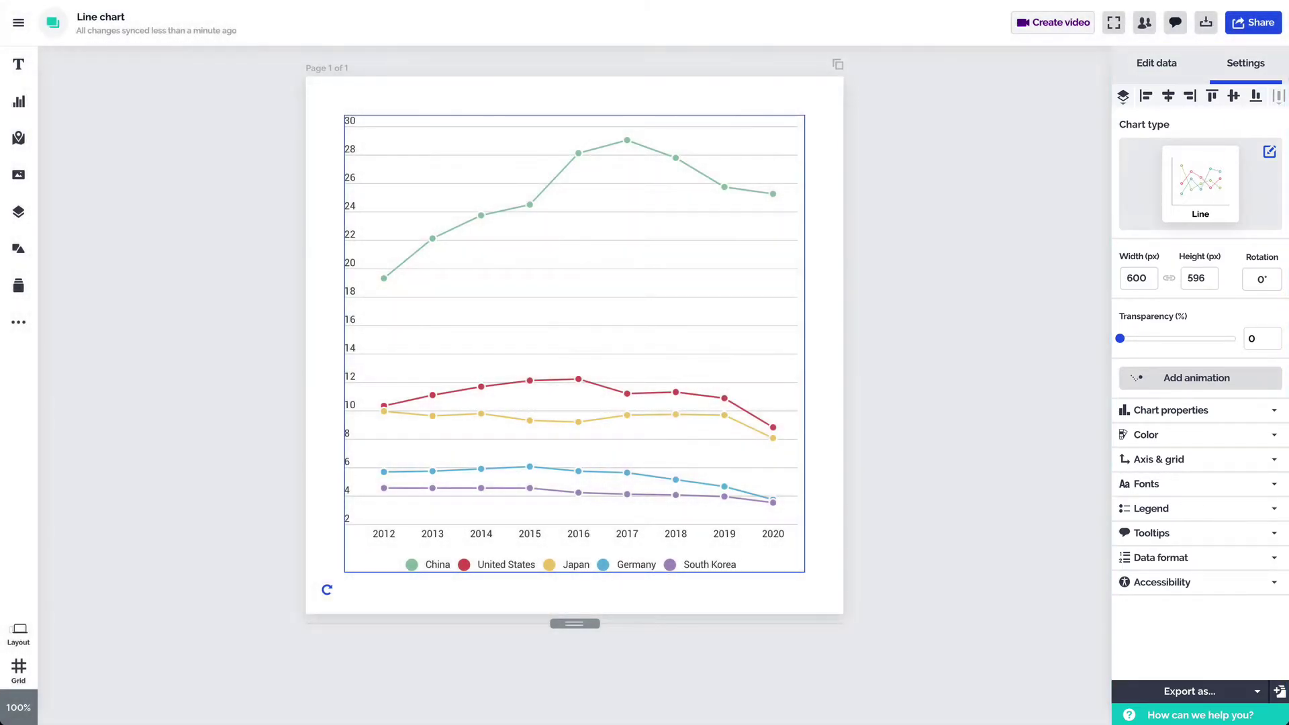
# Step: Turn on Smooth curves in Chart properties, leaving Show values and Downloadable data off
pyautogui.click(1222, 411)
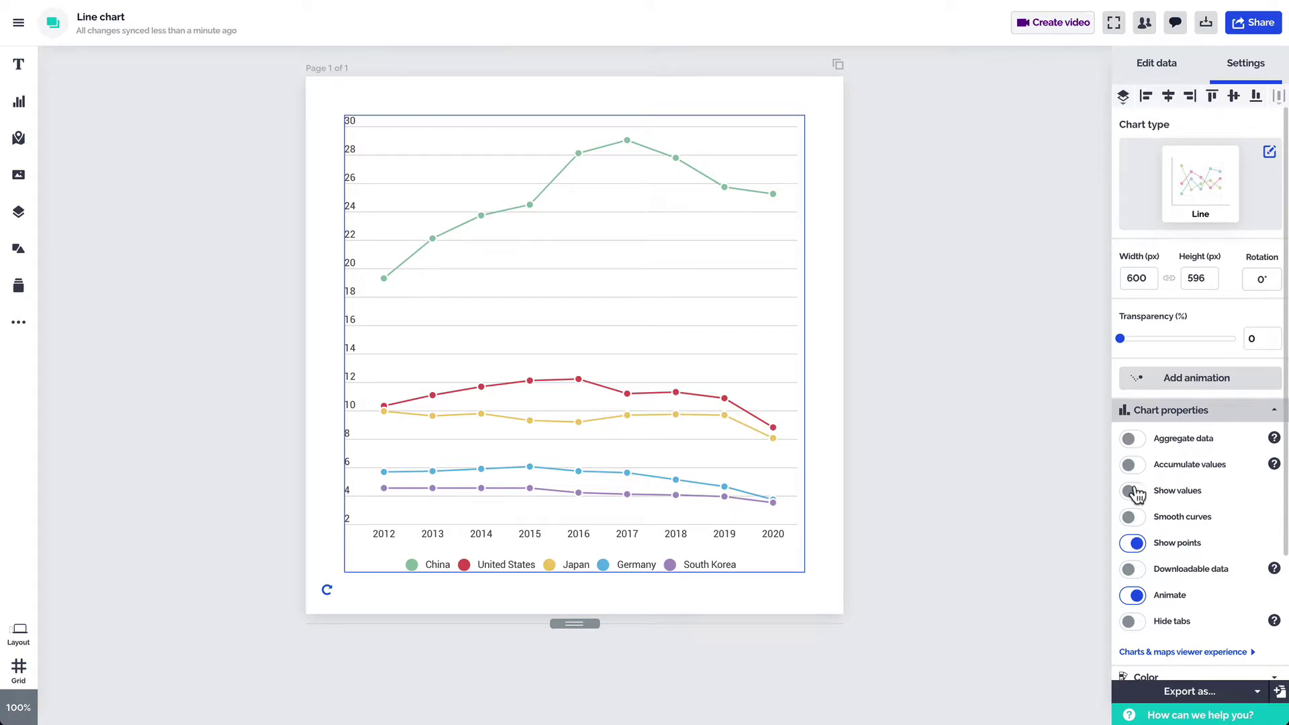
pyautogui.click(1133, 491)
pyautogui.click(1134, 494)
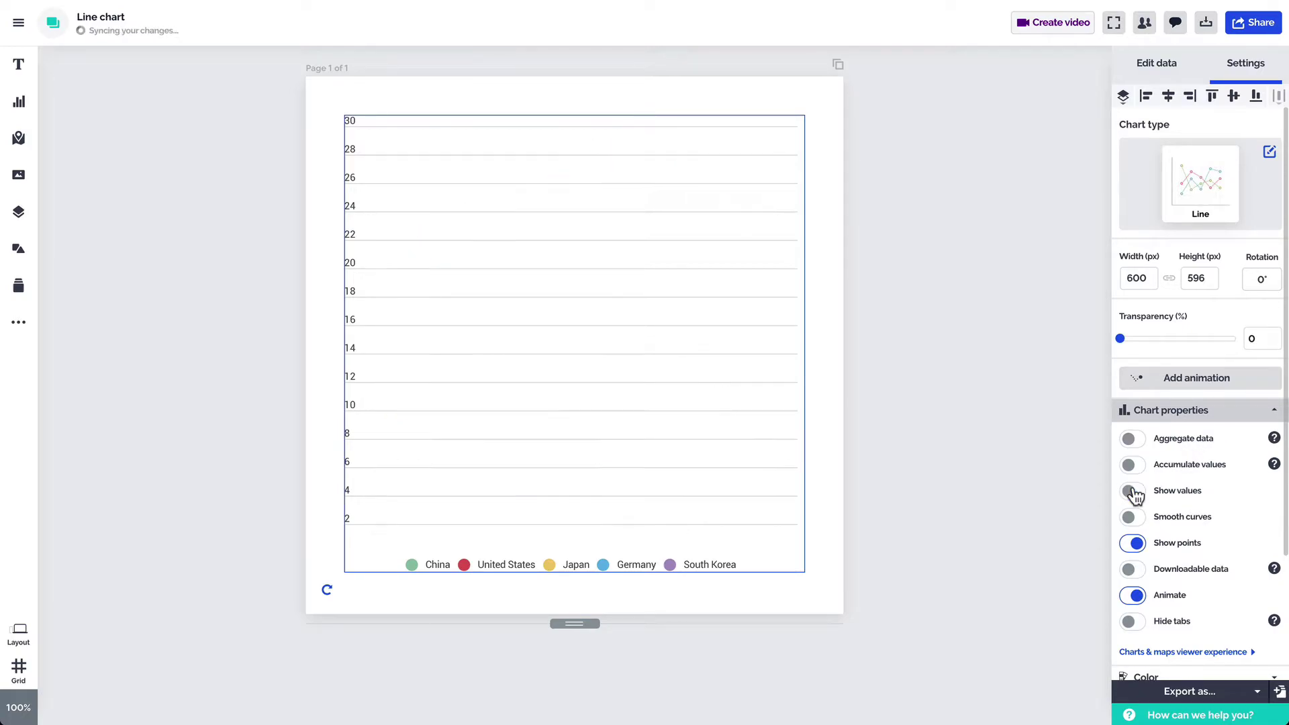
pyautogui.click(1135, 518)
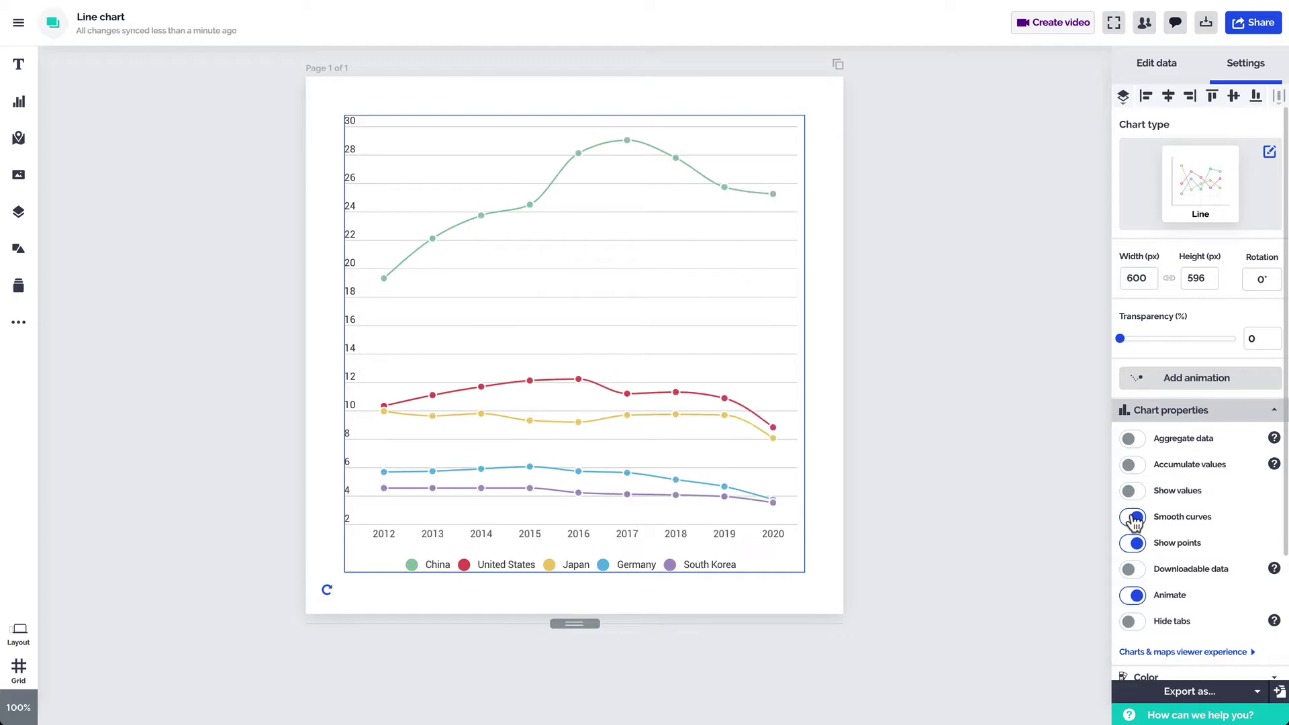
pyautogui.click(1134, 571)
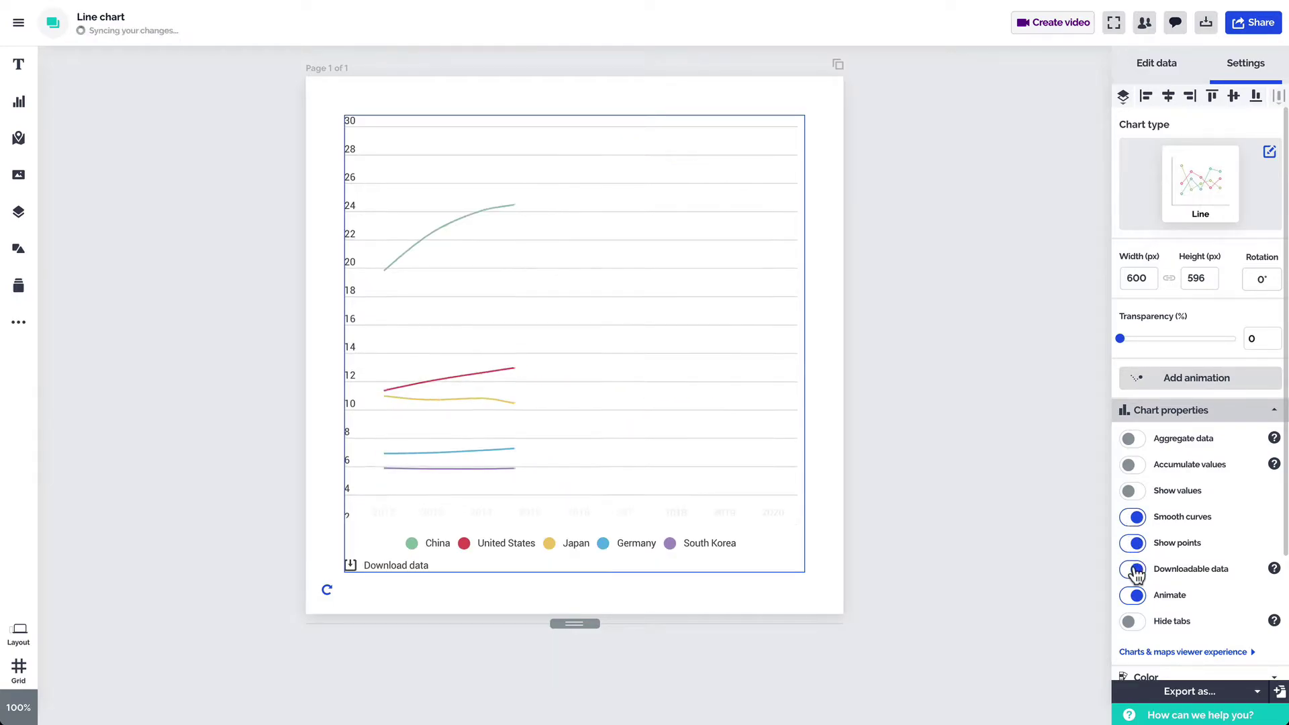
pyautogui.click(1134, 571)
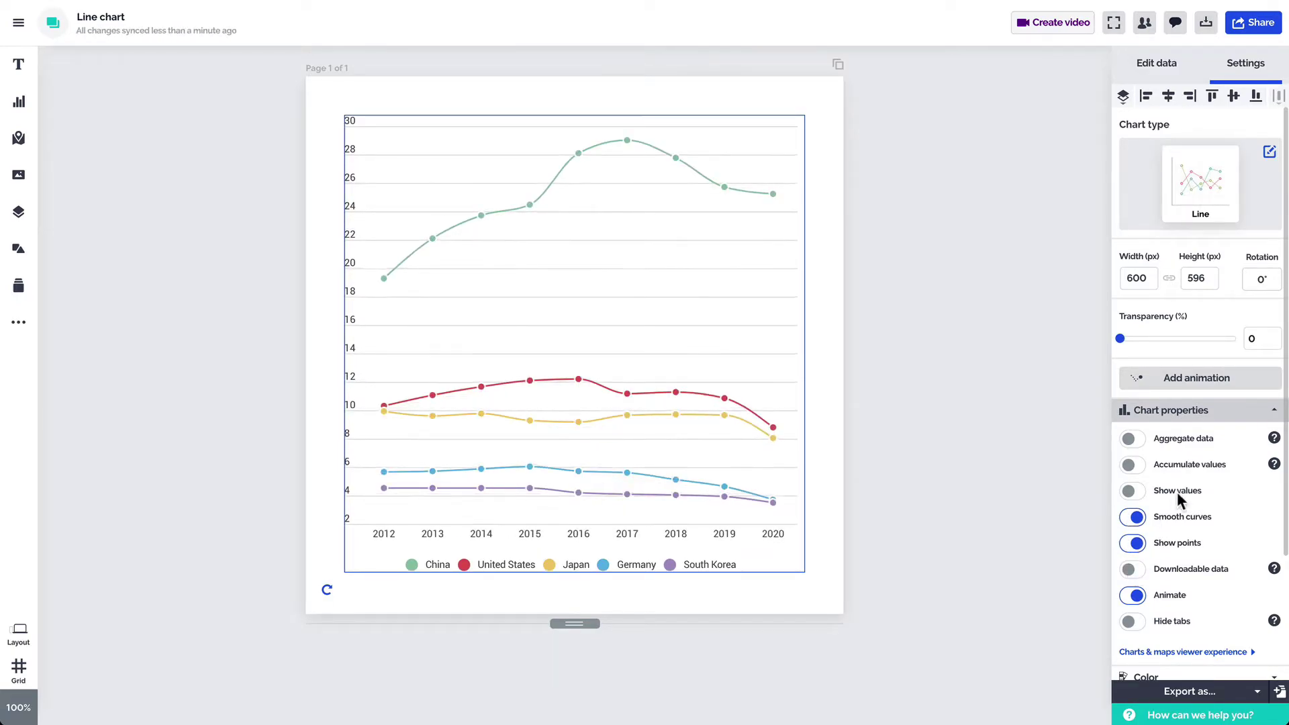
# Step: Set the China line's weight to 4 and apply it to all five lines
pyautogui.click(1221, 412)
pyautogui.click(1199, 435)
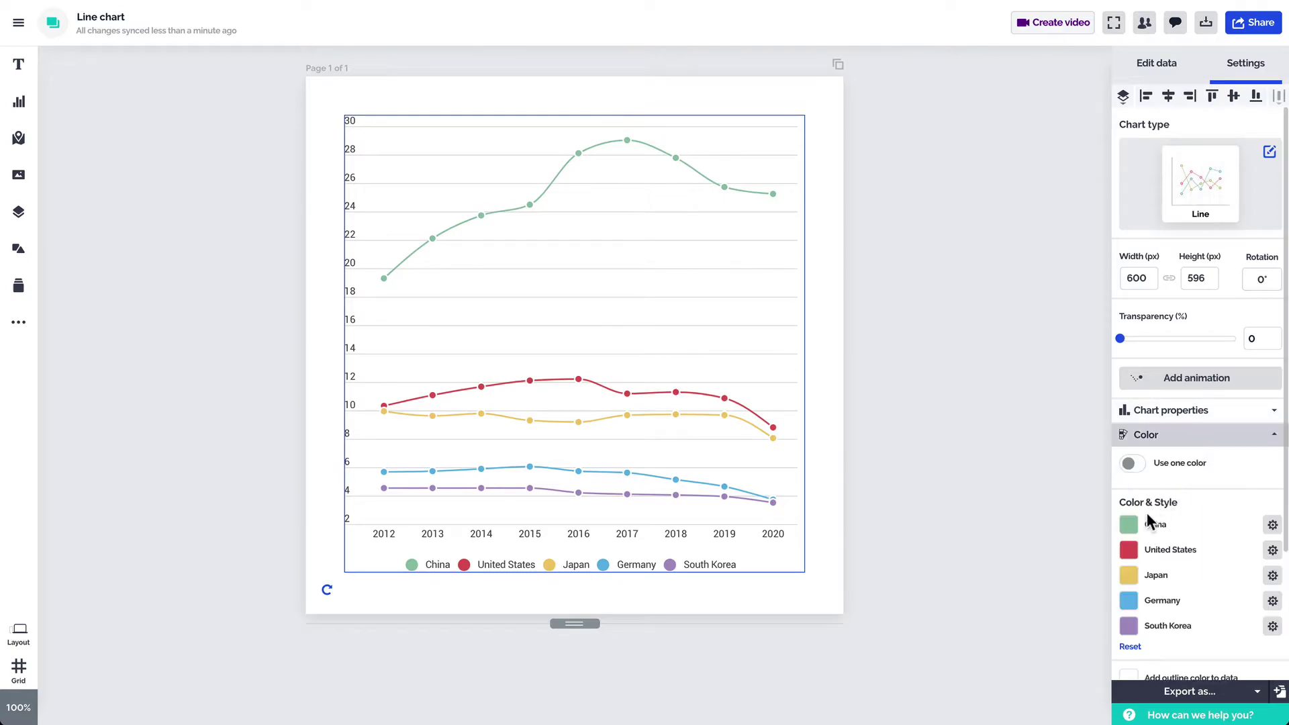
pyautogui.click(1130, 526)
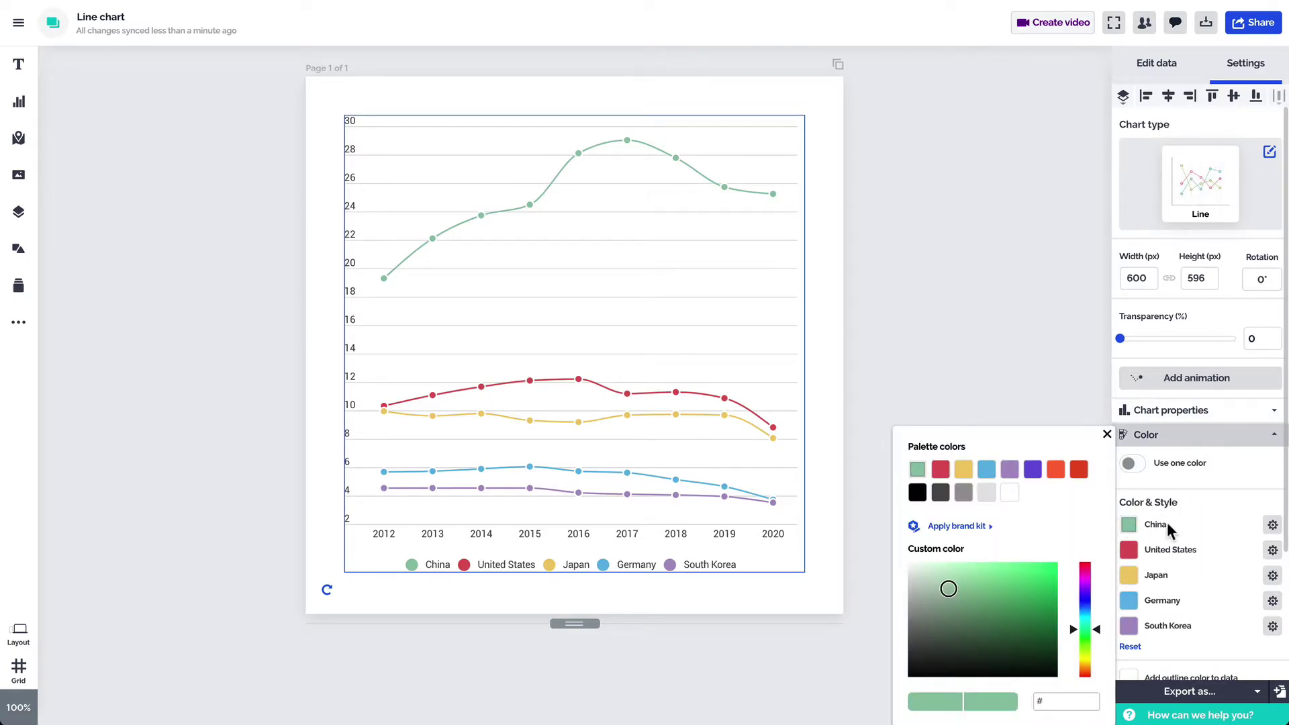
pyautogui.click(1273, 524)
pyautogui.write('4')
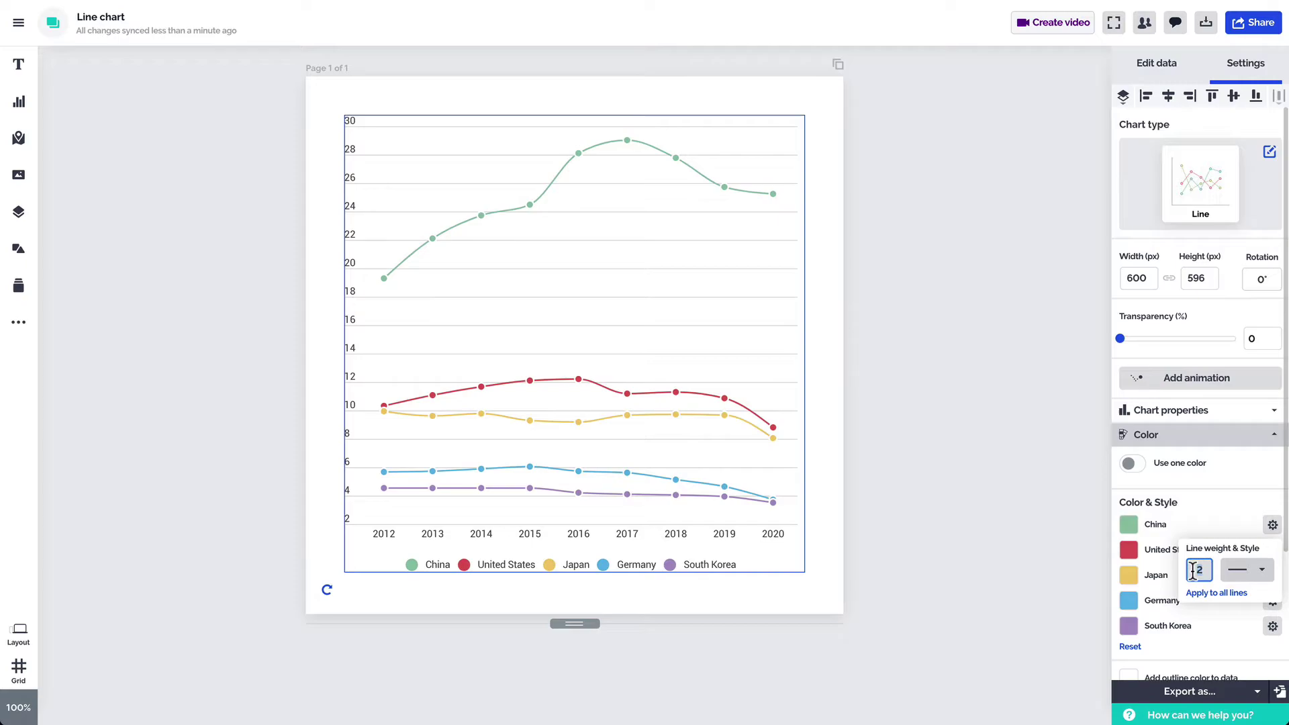
pyautogui.click(1208, 594)
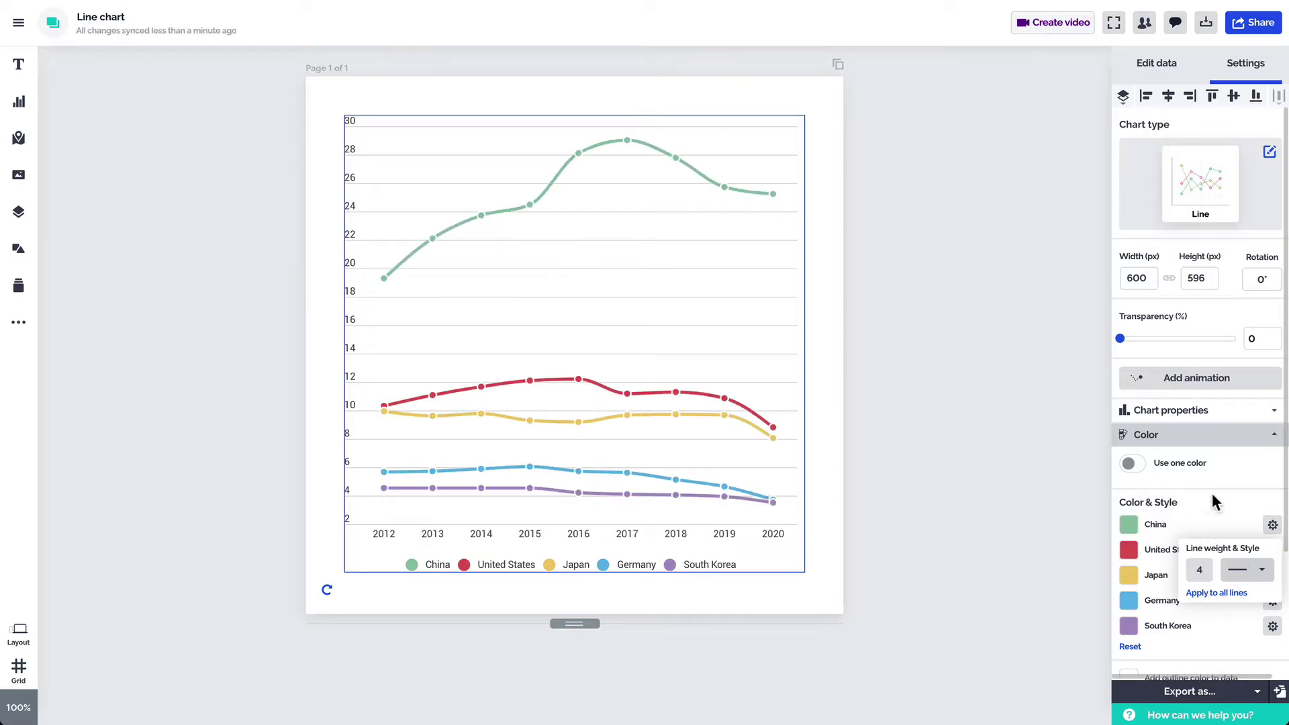
pyautogui.click(1209, 437)
# Step: Set Grid transparency to 90 and the Y-axis title to 'Million units produced'
pyautogui.click(1208, 460)
pyautogui.scroll(-2, 1206, 453)
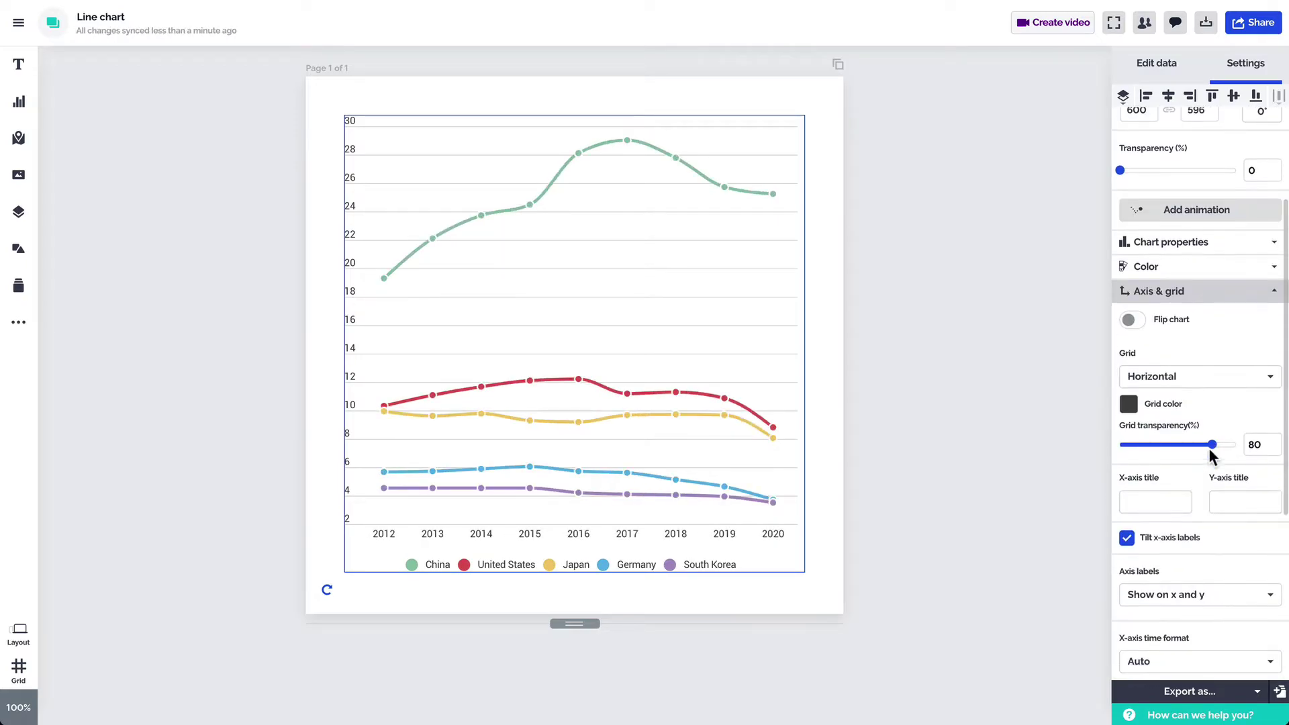
pyautogui.moveTo(1212, 445); pyautogui.dragTo(1225, 446)
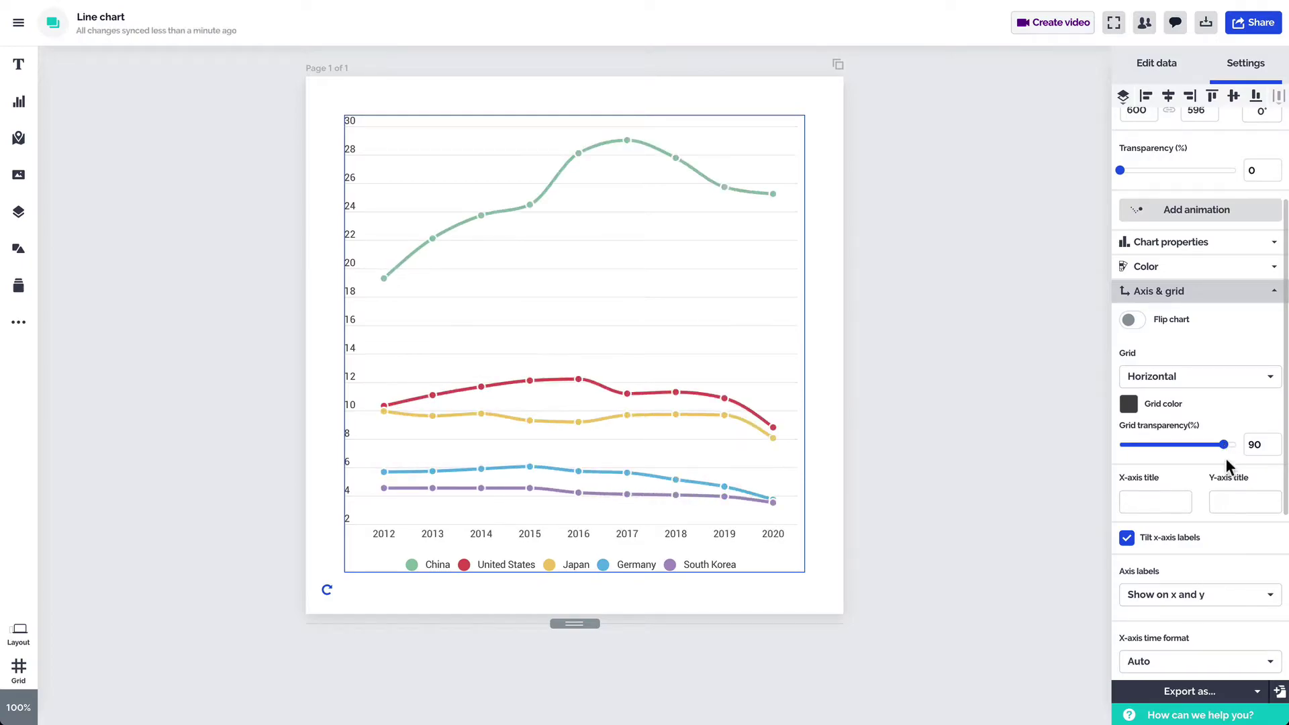
pyautogui.click(1228, 500)
pyautogui.write('Million units produced')
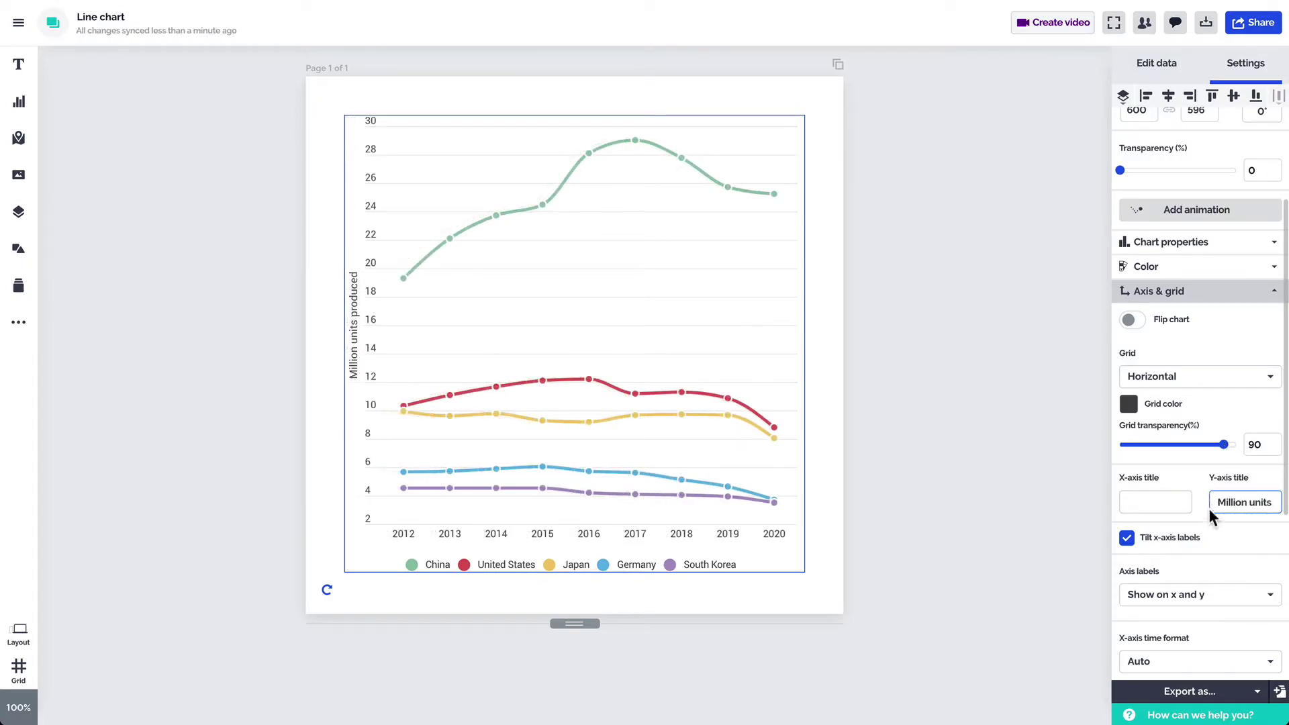
pyautogui.scroll(-3, 1209, 509)
pyautogui.scroll(-1, 1209, 509)
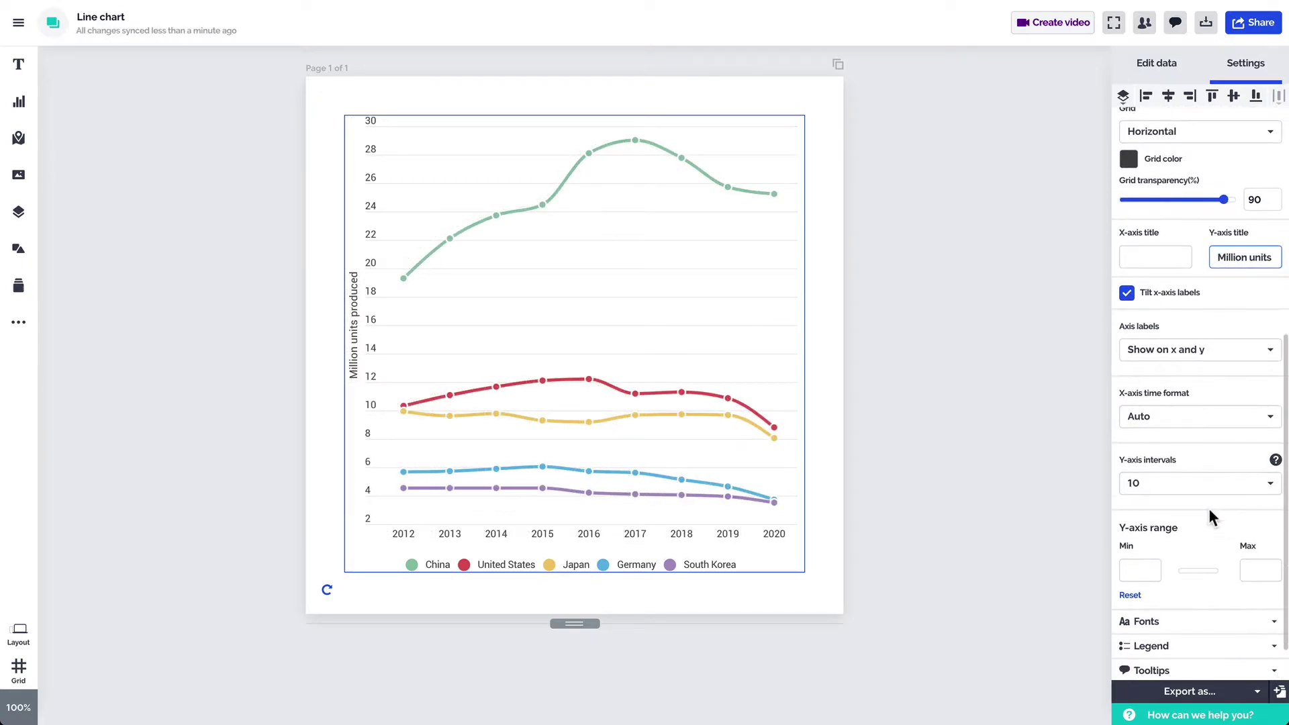
pyautogui.scroll(5, 1209, 509)
pyautogui.click(1214, 463)
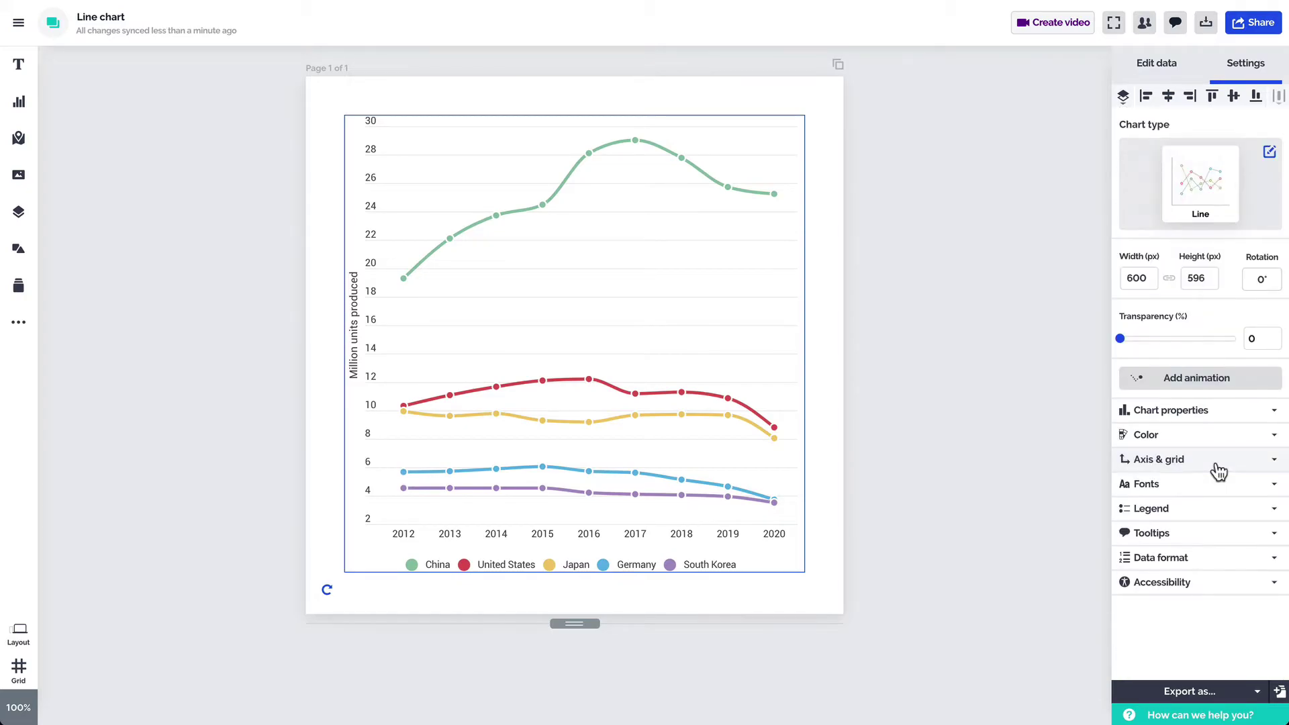
# Step: Keep the Roboto chart font and set the legend text size to 15
pyautogui.click(1214, 486)
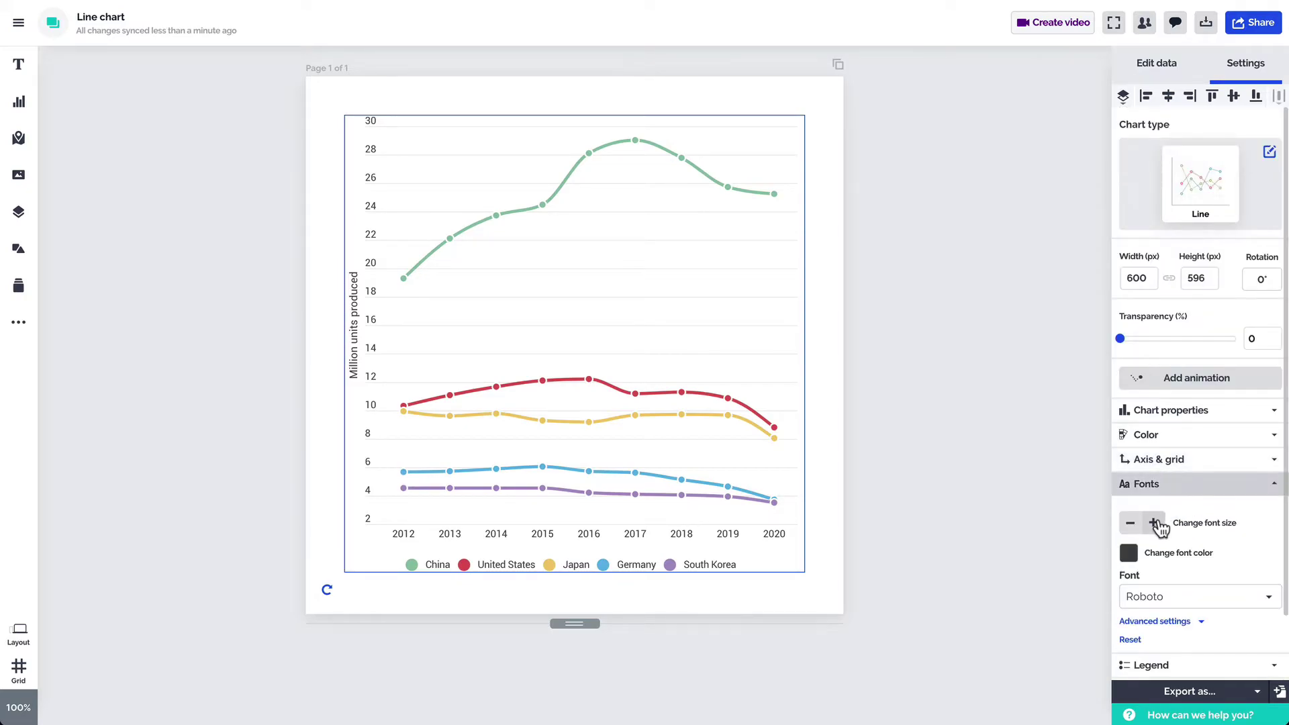
pyautogui.click(1187, 600)
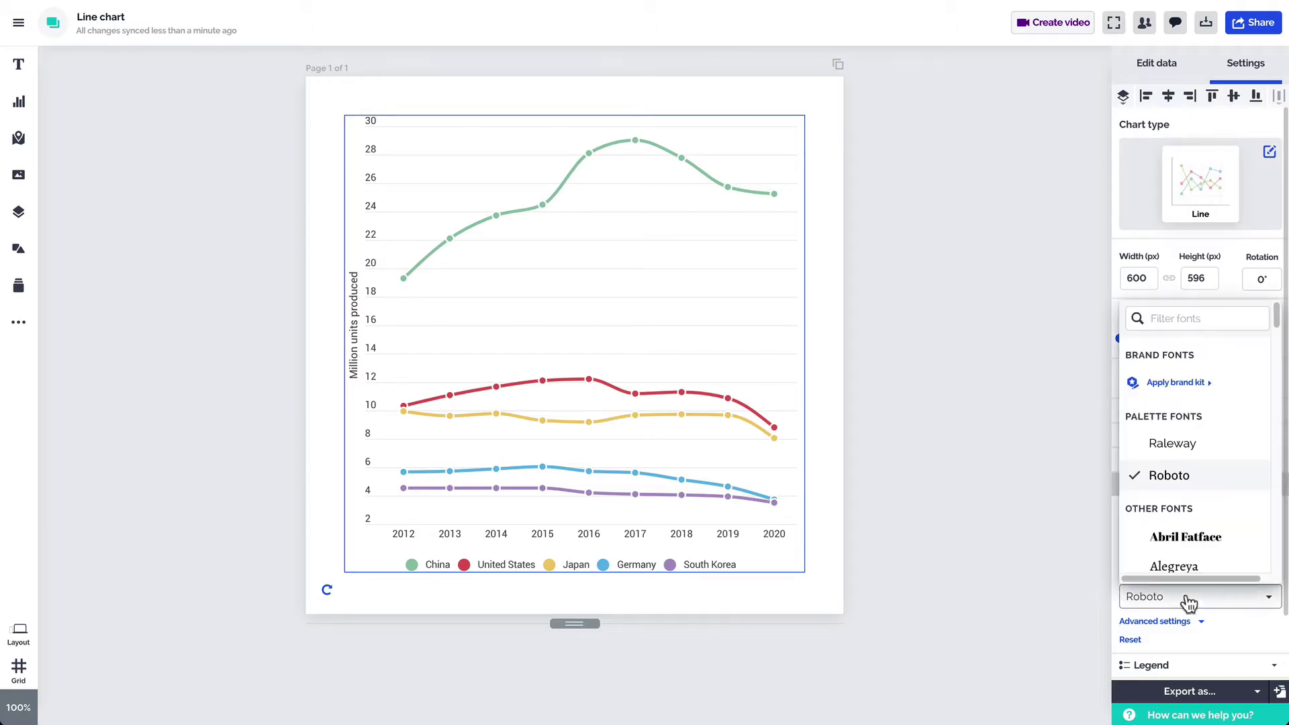
pyautogui.click(1189, 601)
pyautogui.click(1184, 623)
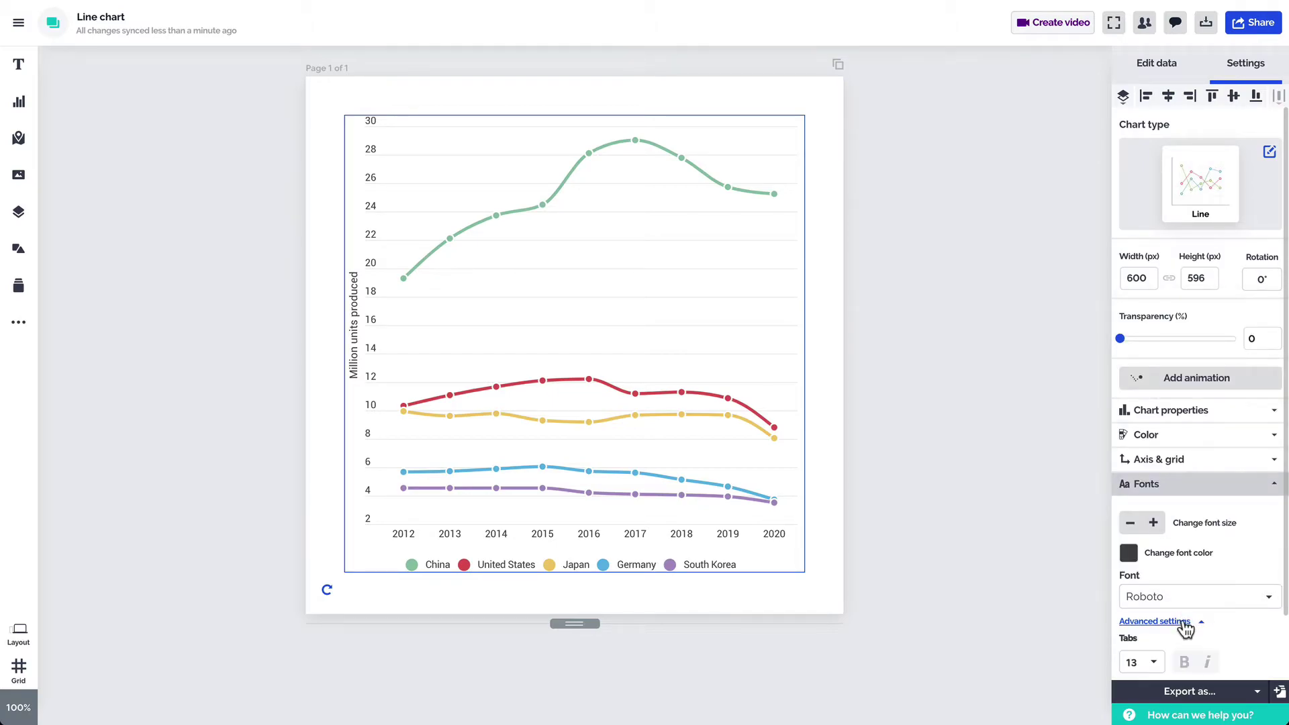
pyautogui.scroll(-5, 1186, 628)
pyautogui.click(1157, 494)
pyautogui.click(1144, 525)
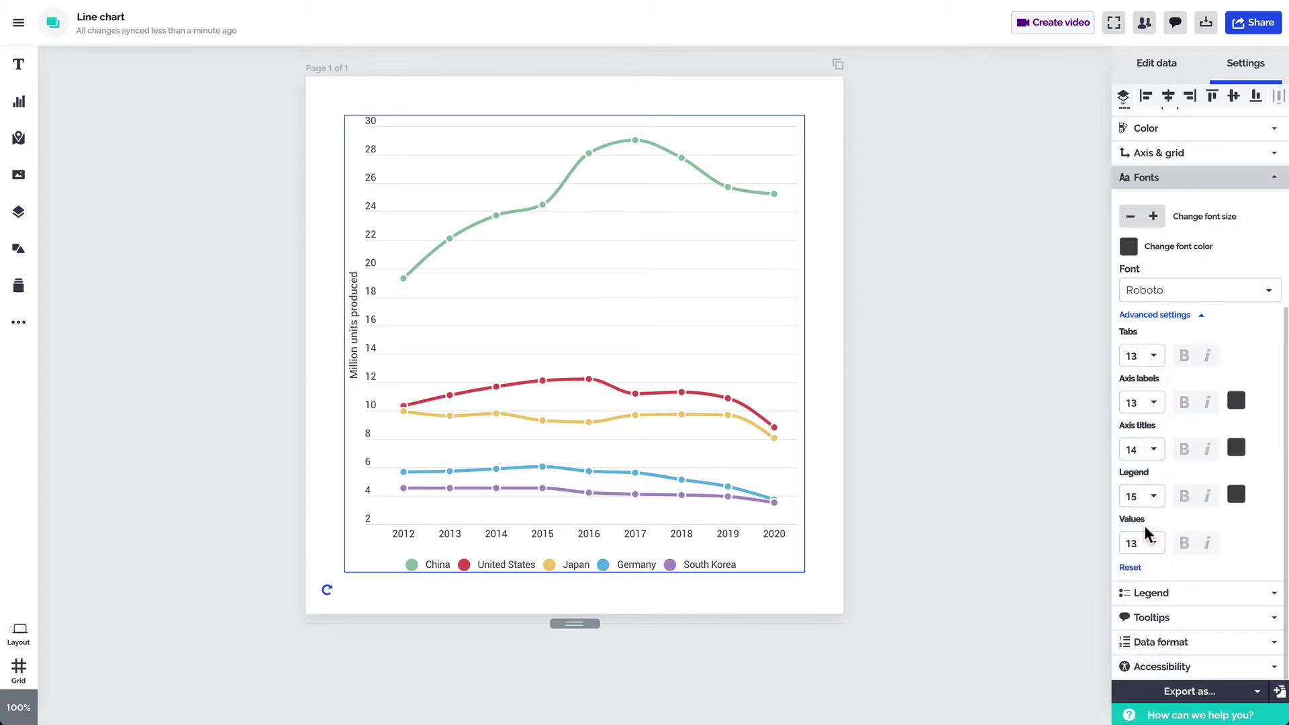
pyautogui.click(1202, 183)
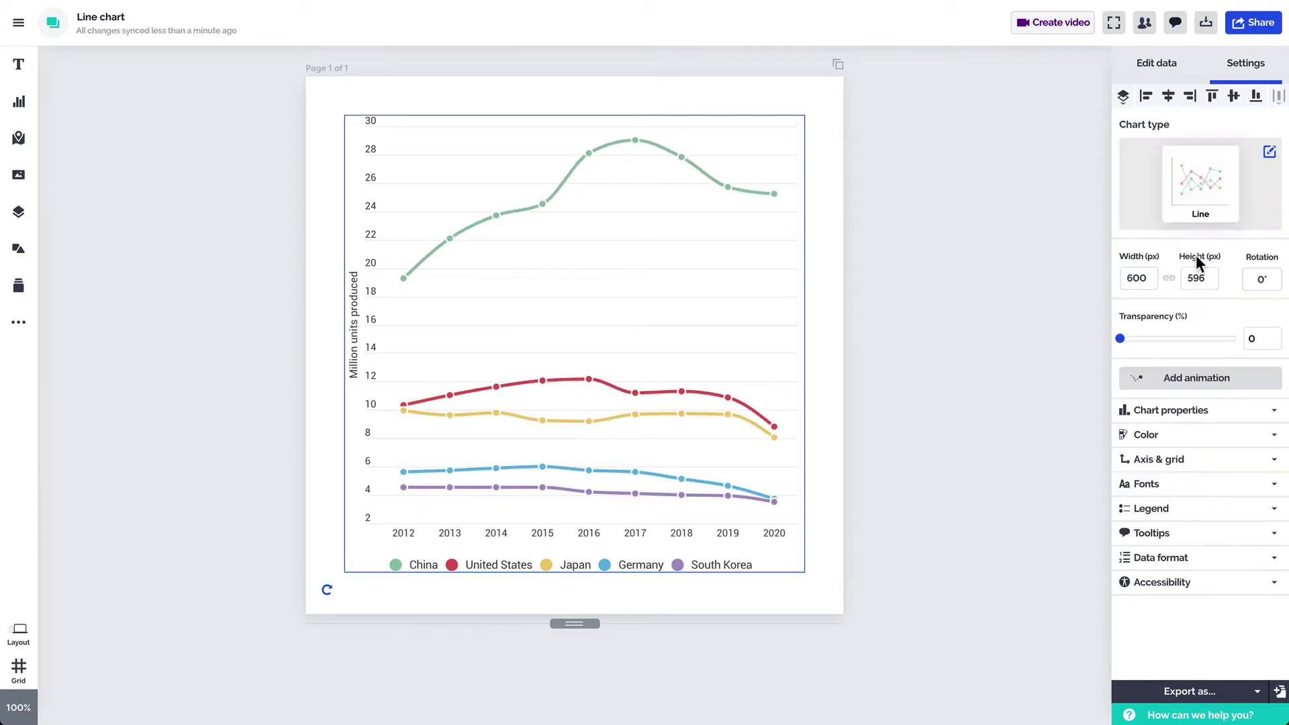
# Step: Keep the legend visible at the Bottom position
pyautogui.click(1200, 508)
pyautogui.click(1137, 540)
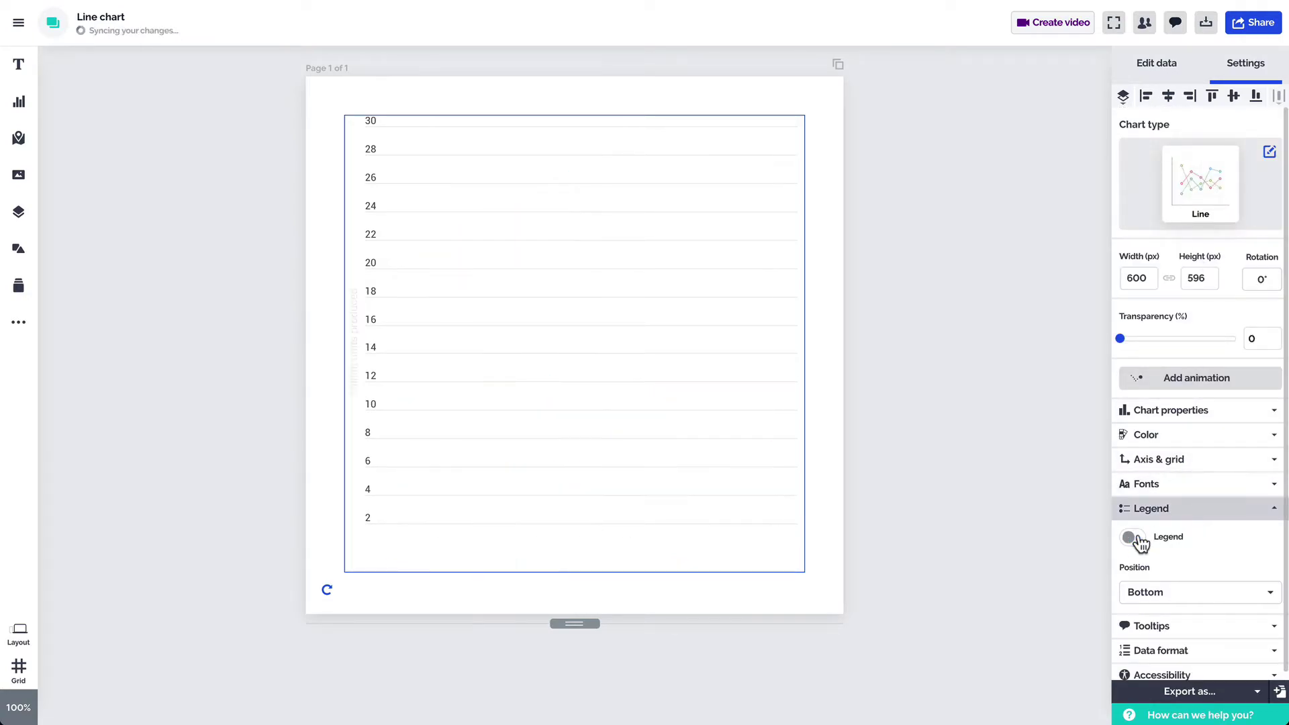
pyautogui.click(1136, 538)
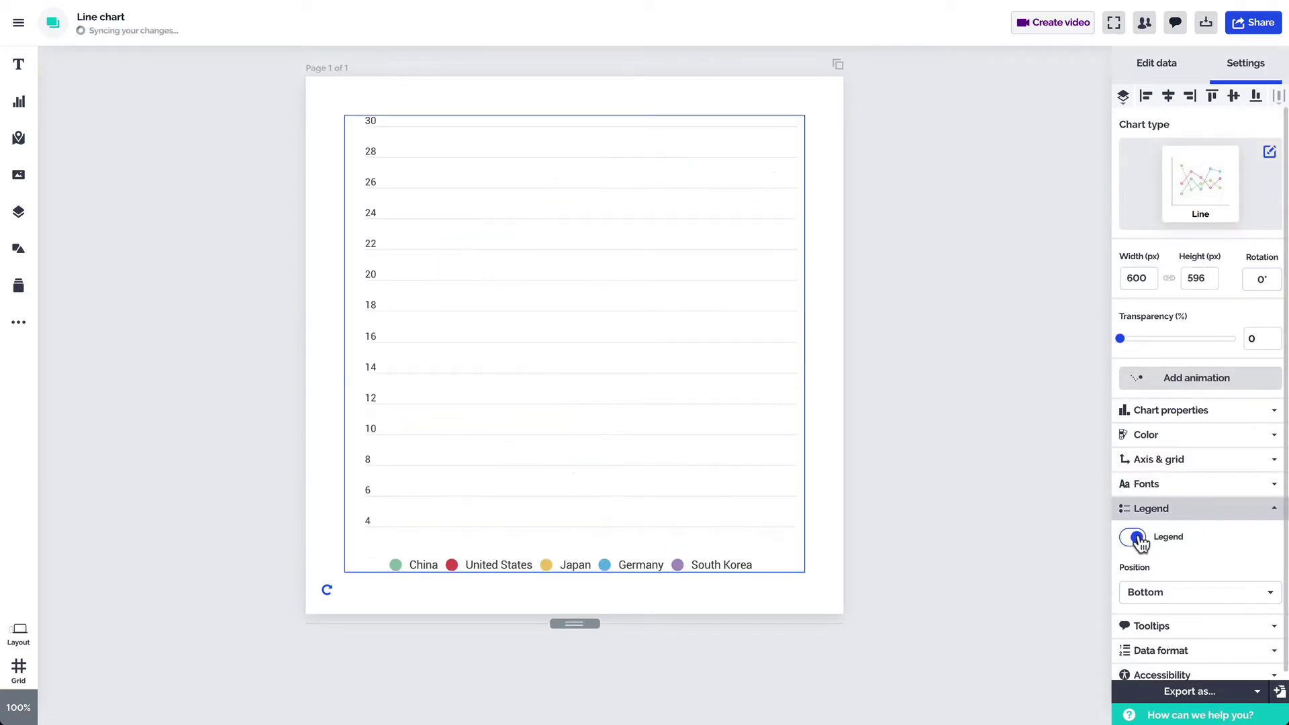
pyautogui.click(1169, 592)
pyautogui.click(1170, 591)
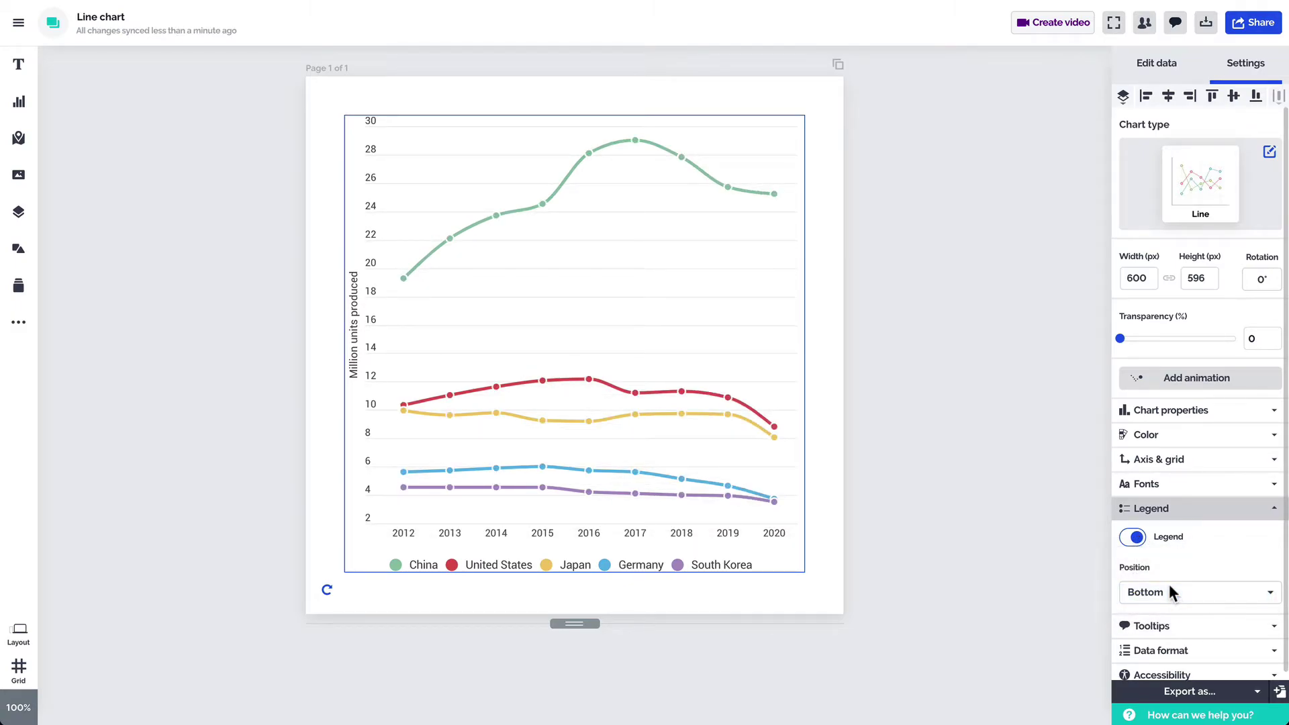
pyautogui.click(1187, 514)
# Step: Enable tooltips showing each country's yearly value on hover
pyautogui.click(1191, 533)
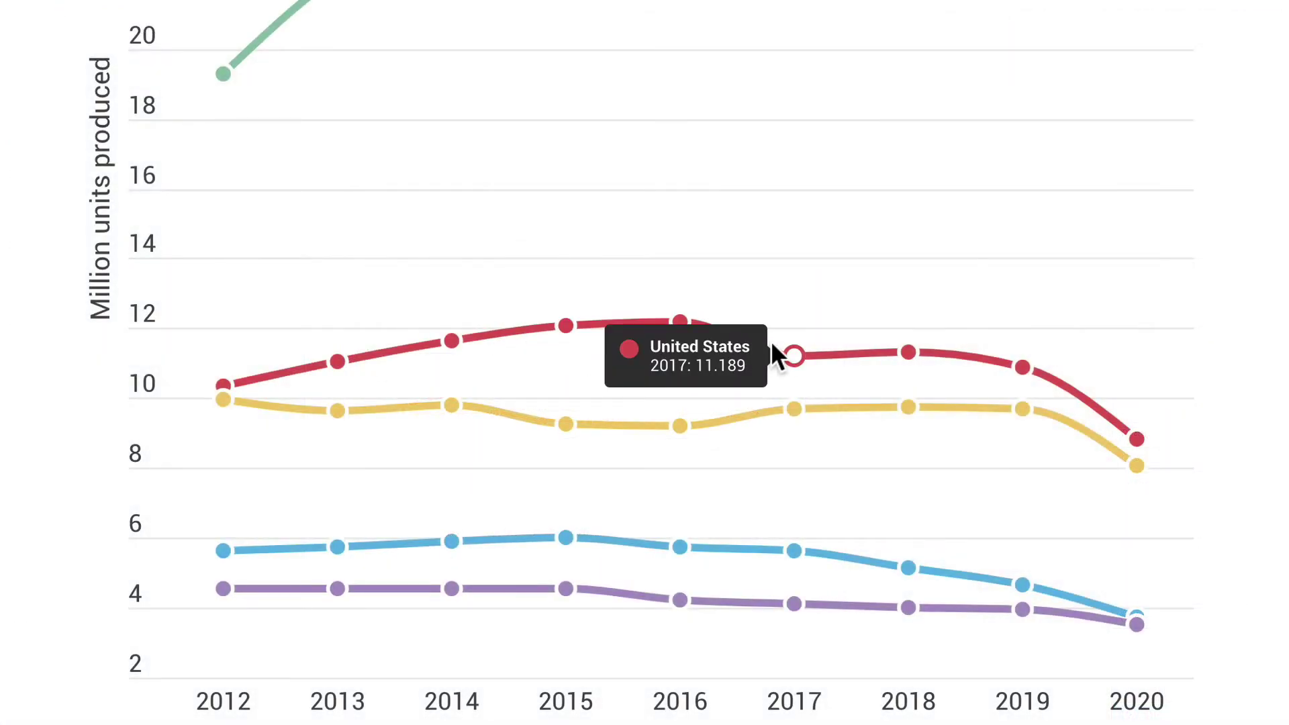
pyautogui.moveTo(667, 382)
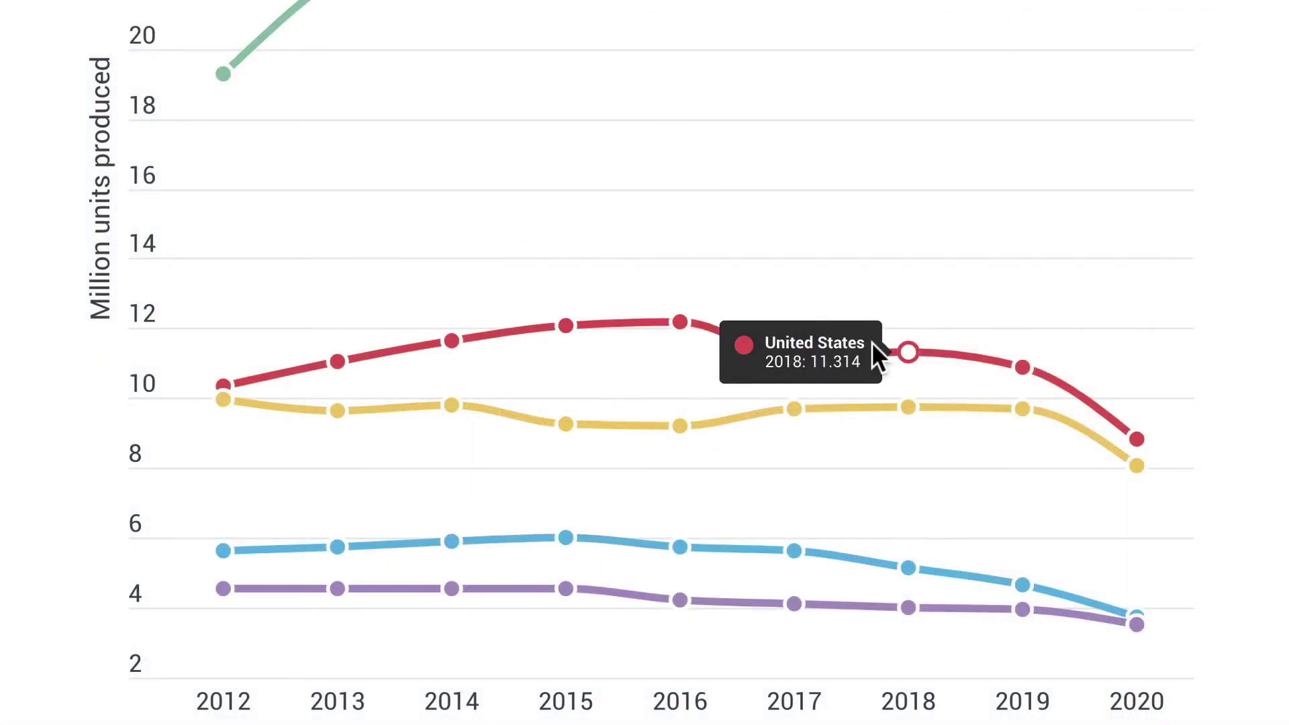
pyautogui.moveTo(1097, 432)
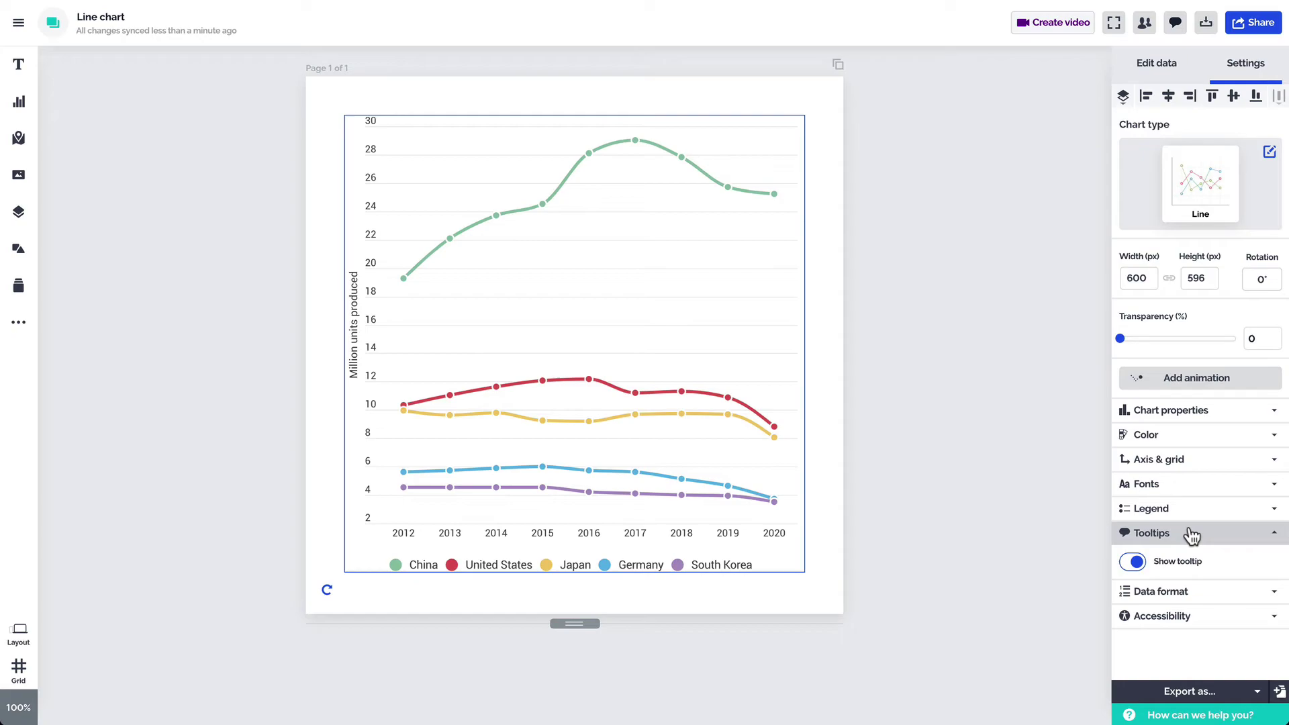
# Step: Add an 'M' suffix to the chart's values in Data format
pyautogui.click(1192, 536)
pyautogui.click(1184, 558)
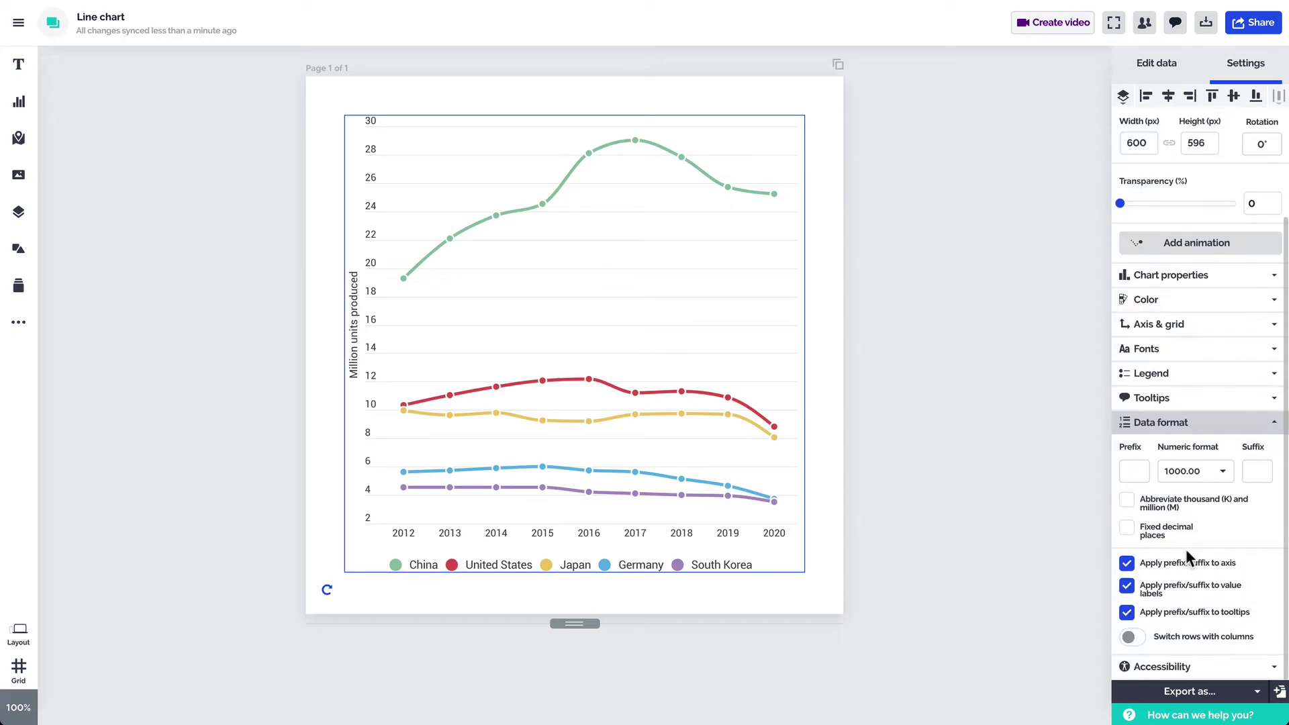
pyautogui.click(1257, 471)
pyautogui.write('M')
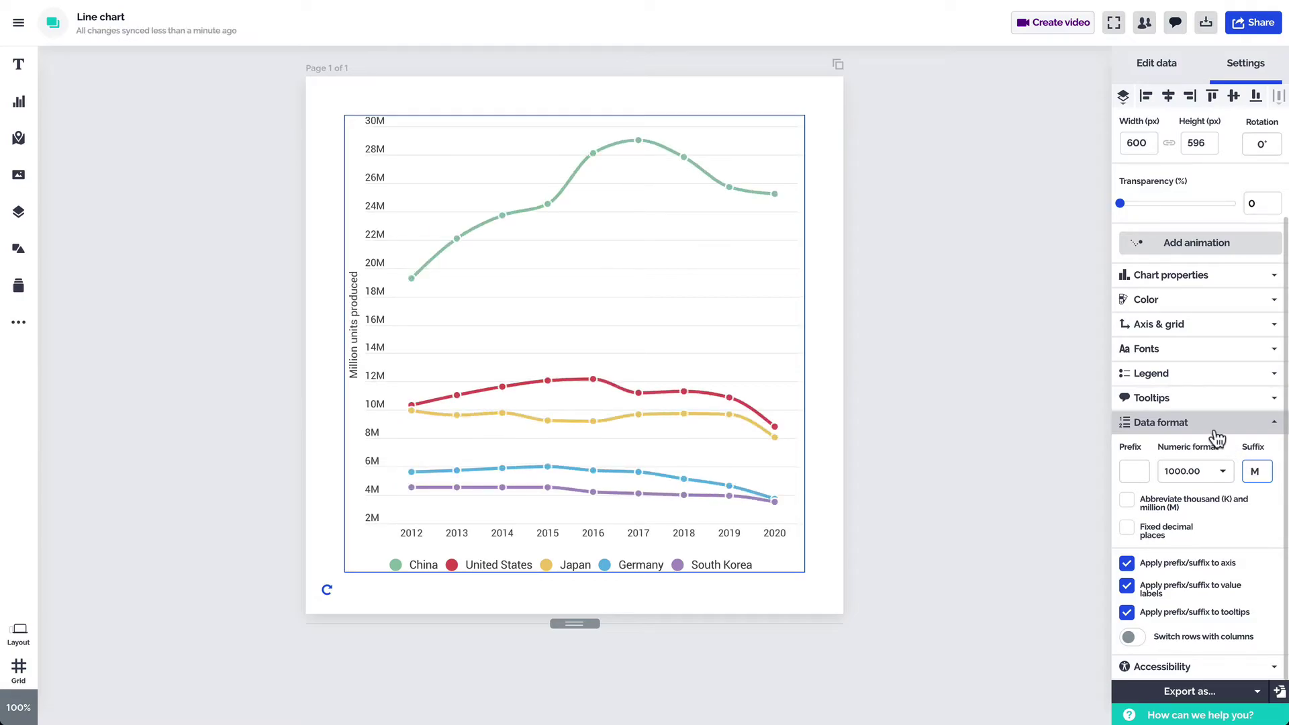
pyautogui.click(1216, 435)
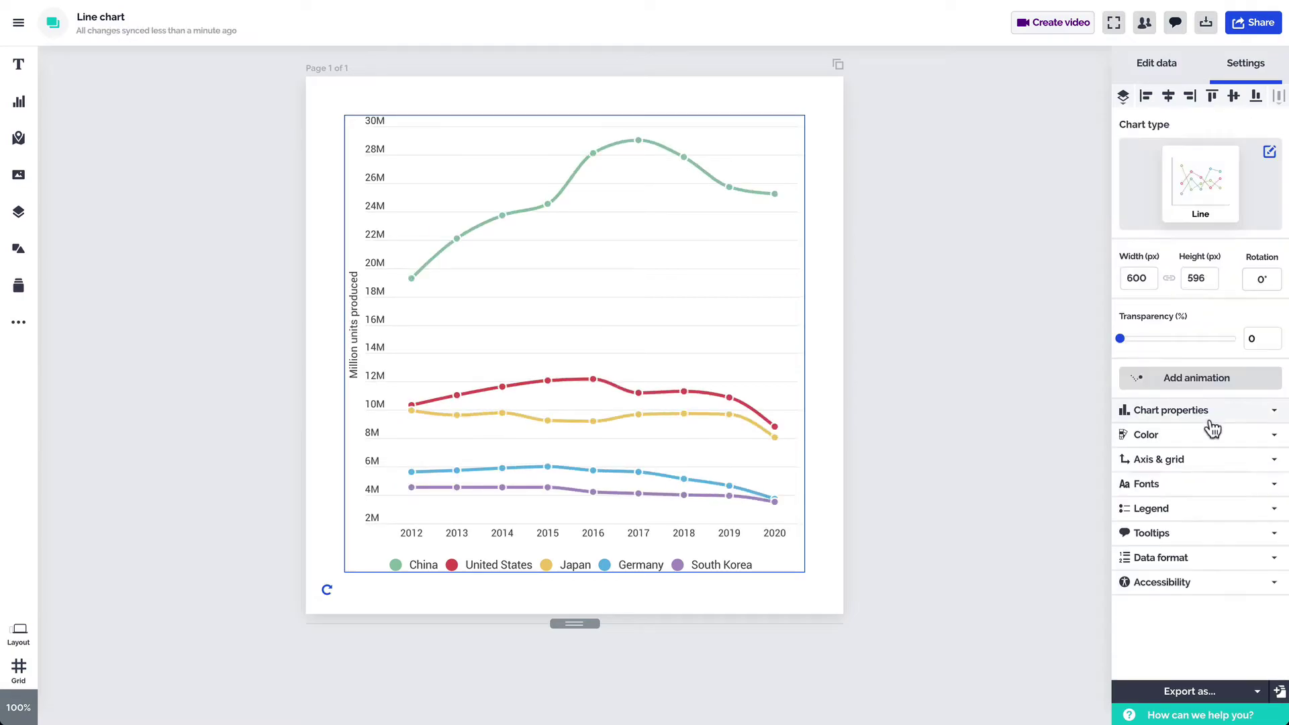
# Step: Paste a car-production accessibility label and description for the chart
pyautogui.click(1211, 584)
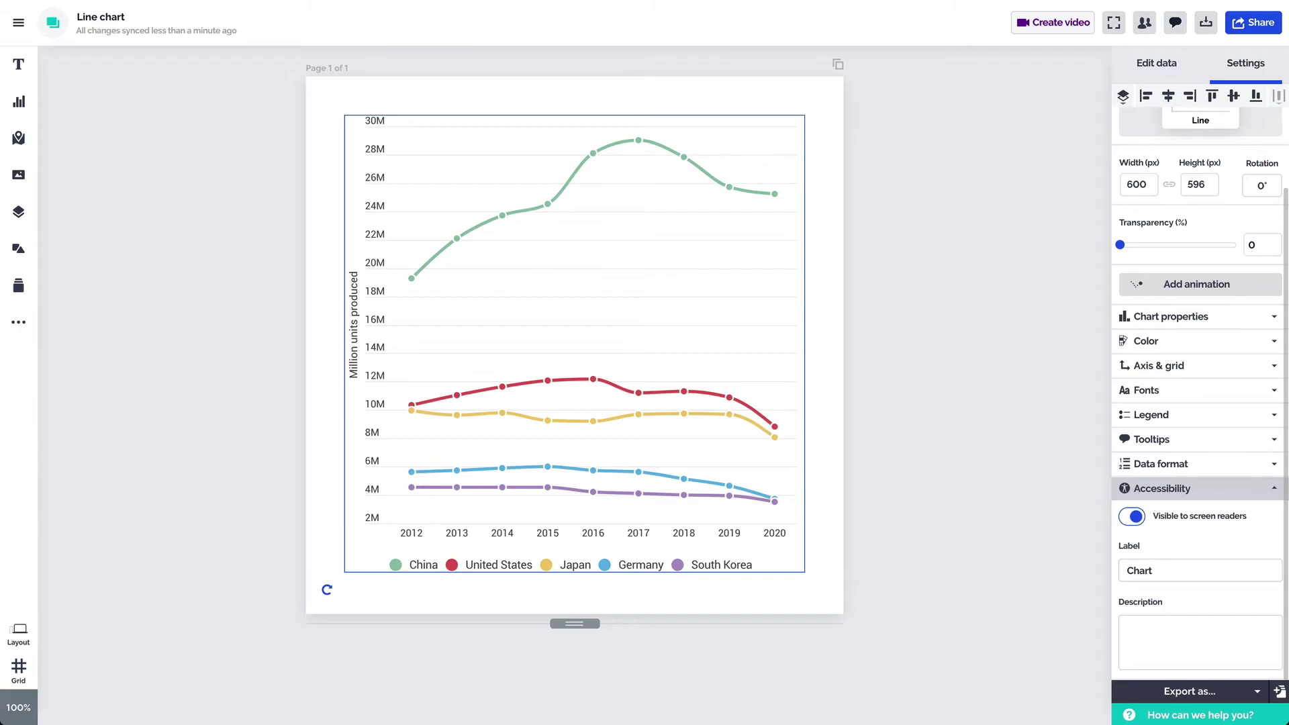
pyautogui.hotkey('ctrl', 'a')
pyautogui.hotkey('ctrl', 'v')
pyautogui.press('Tab')
pyautogui.hotkey('ctrl', 'v')
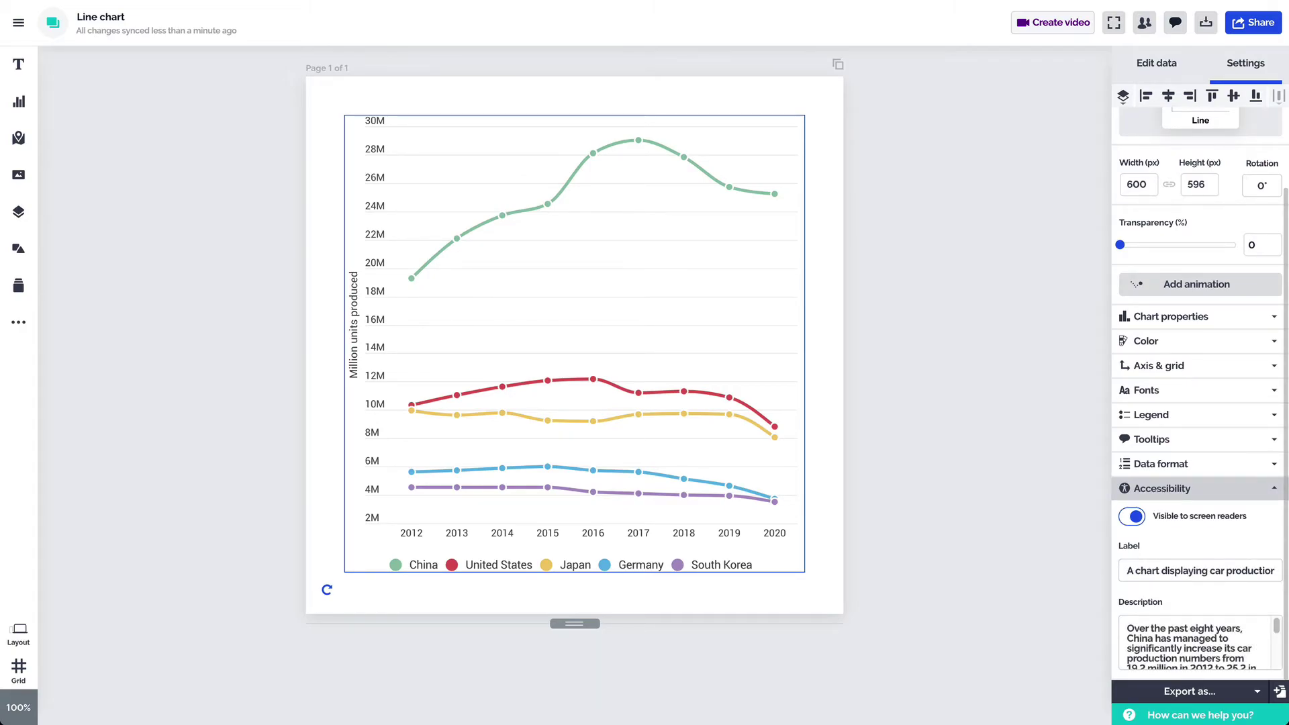
# Step: Shorten the chart and add the centred title 'Top Car Producers in the World' above it
pyautogui.click(1211, 490)
pyautogui.moveTo(576, 116); pyautogui.dragTo(576, 143)
pyautogui.click(18, 63)
pyautogui.moveTo(197, 132); pyautogui.dragTo(356, 131)
pyautogui.write('Top Car Producers in the World')
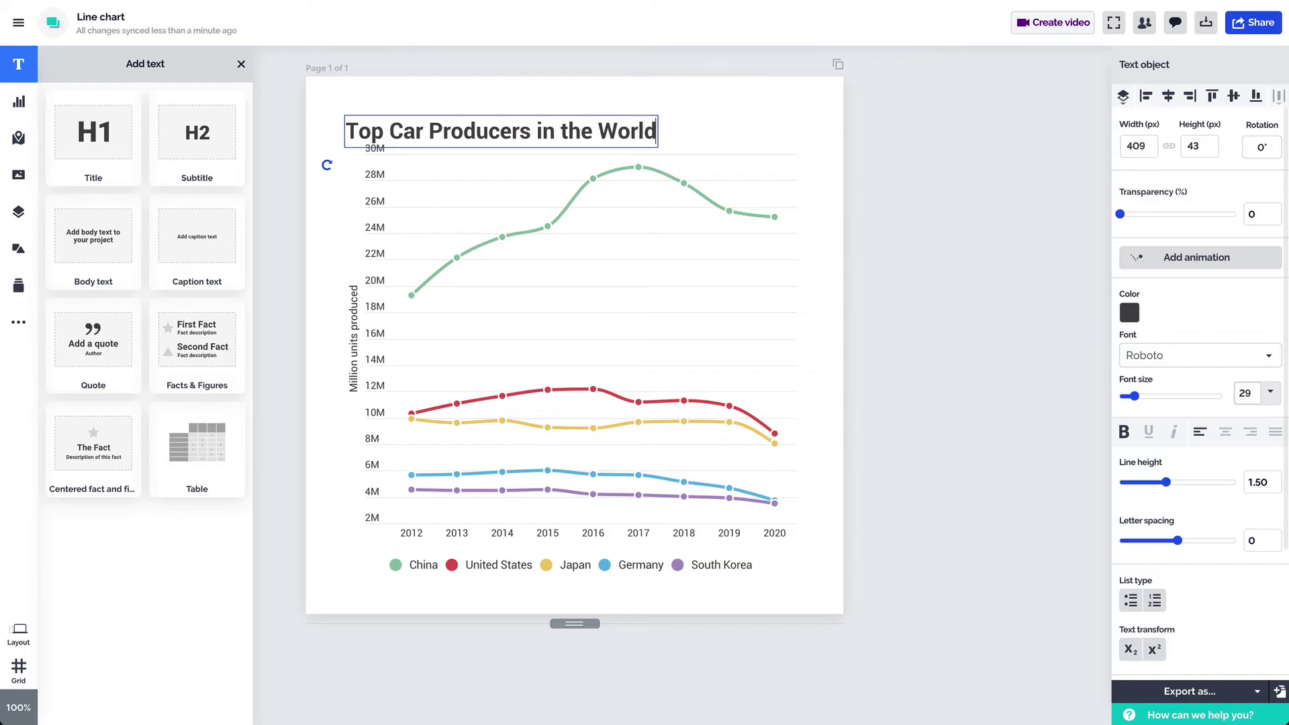
pyautogui.click(940, 201)
pyautogui.moveTo(536, 131); pyautogui.dragTo(541, 119)
pyautogui.click(1168, 99)
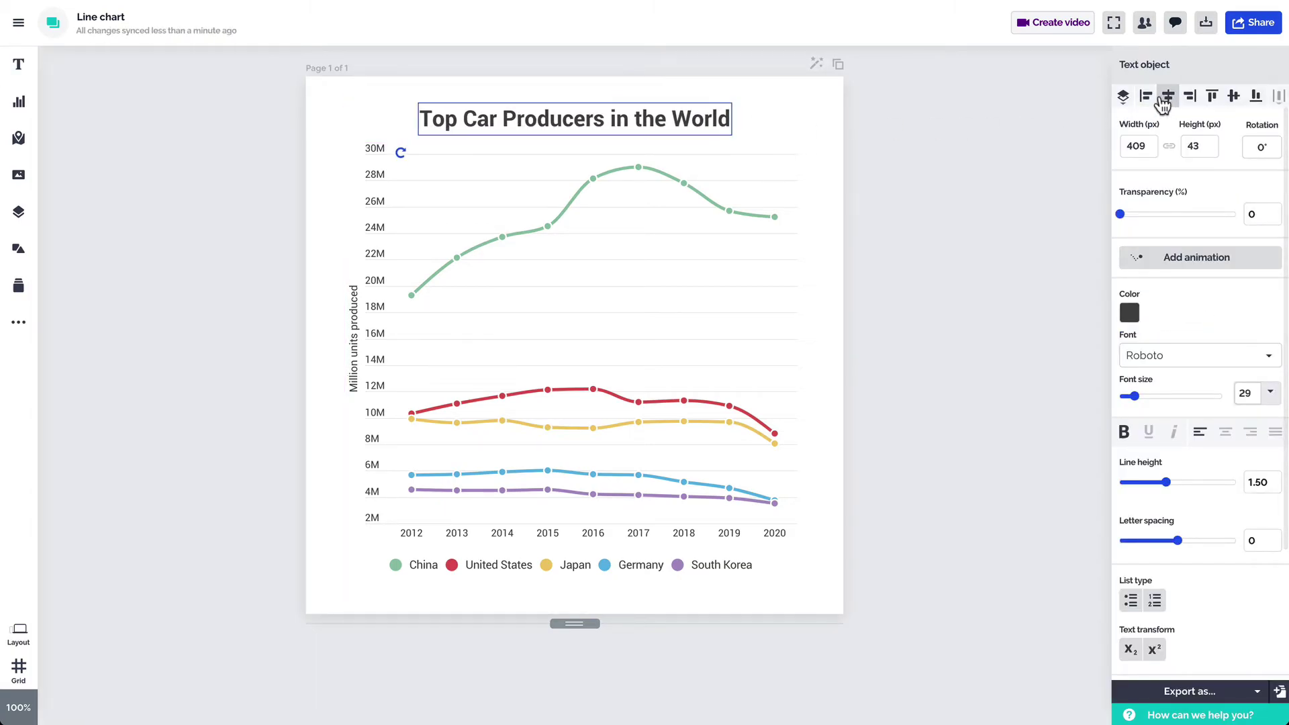
# Step: Place a Caption text box below the legend and select its placeholder text
pyautogui.click(18, 64)
pyautogui.moveTo(197, 242); pyautogui.dragTo(377, 590)
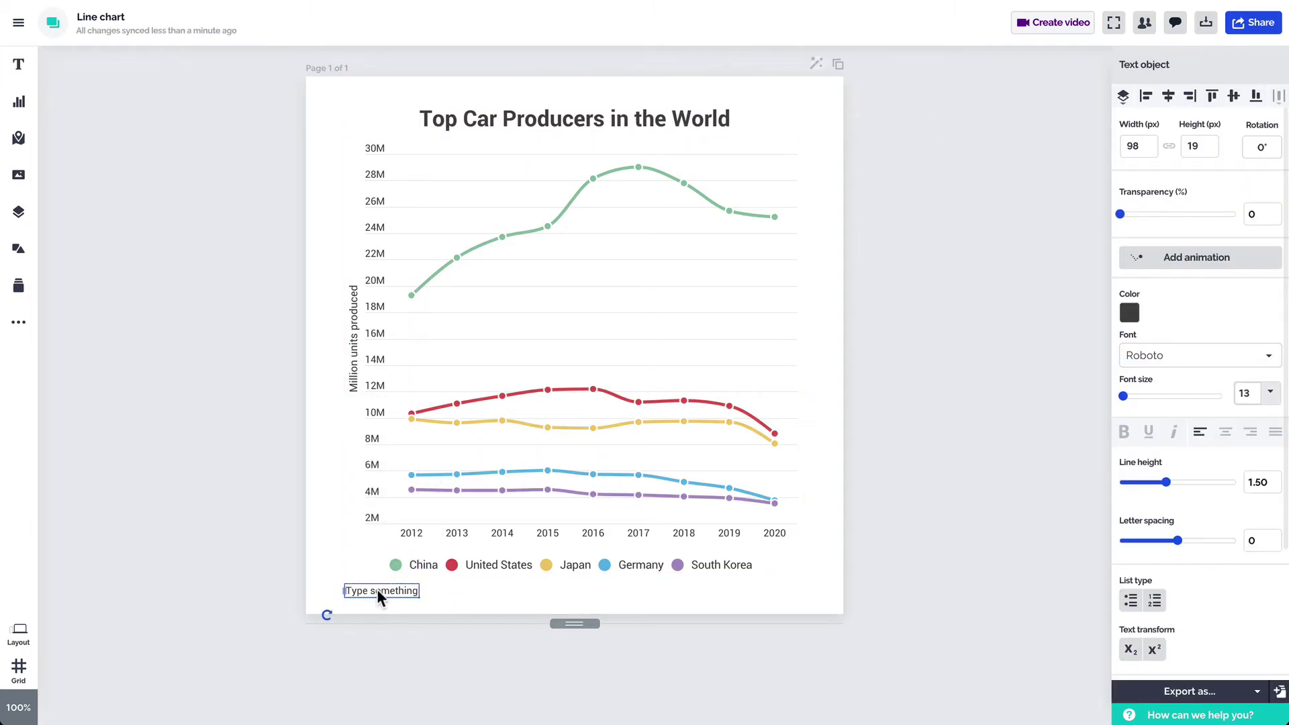
pyautogui.doubleClick(377, 590)
# Step: Complete the 'Source: OICA' caption under the legend, then review the download export formats
pyautogui.write('Source: OICA')
pyautogui.click(443, 598)
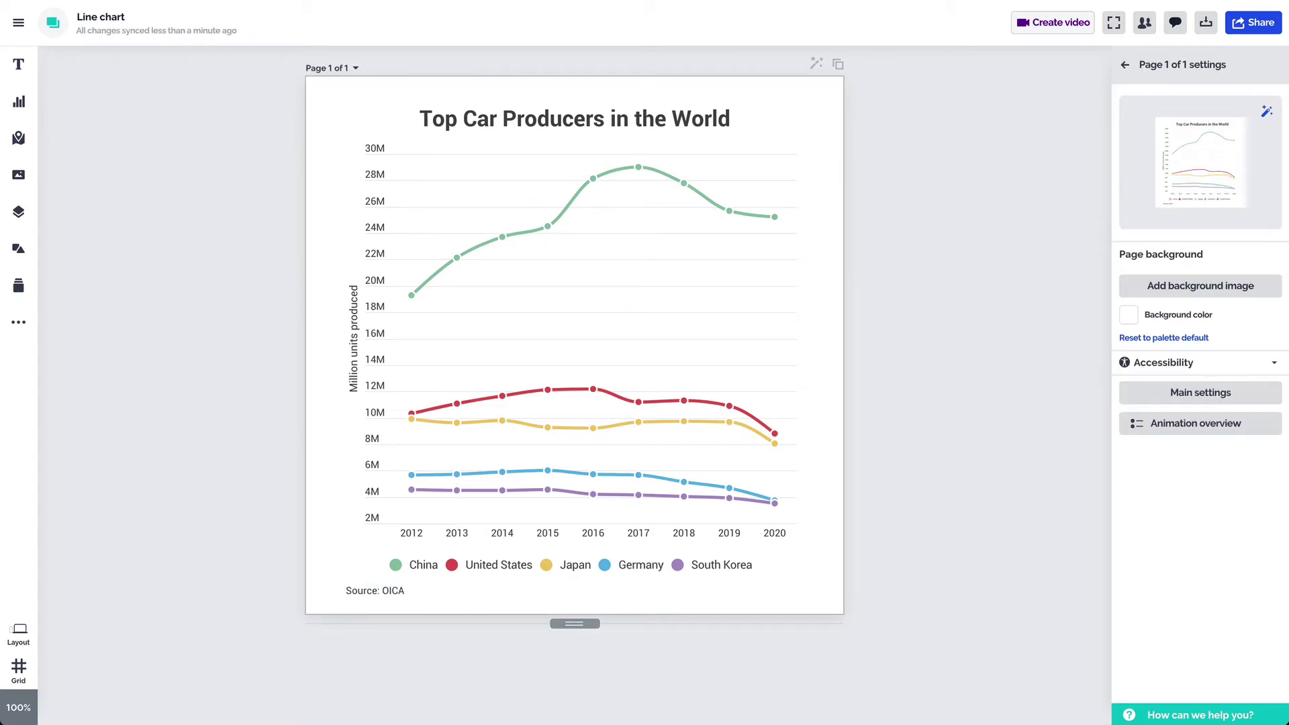
pyautogui.click(1206, 23)
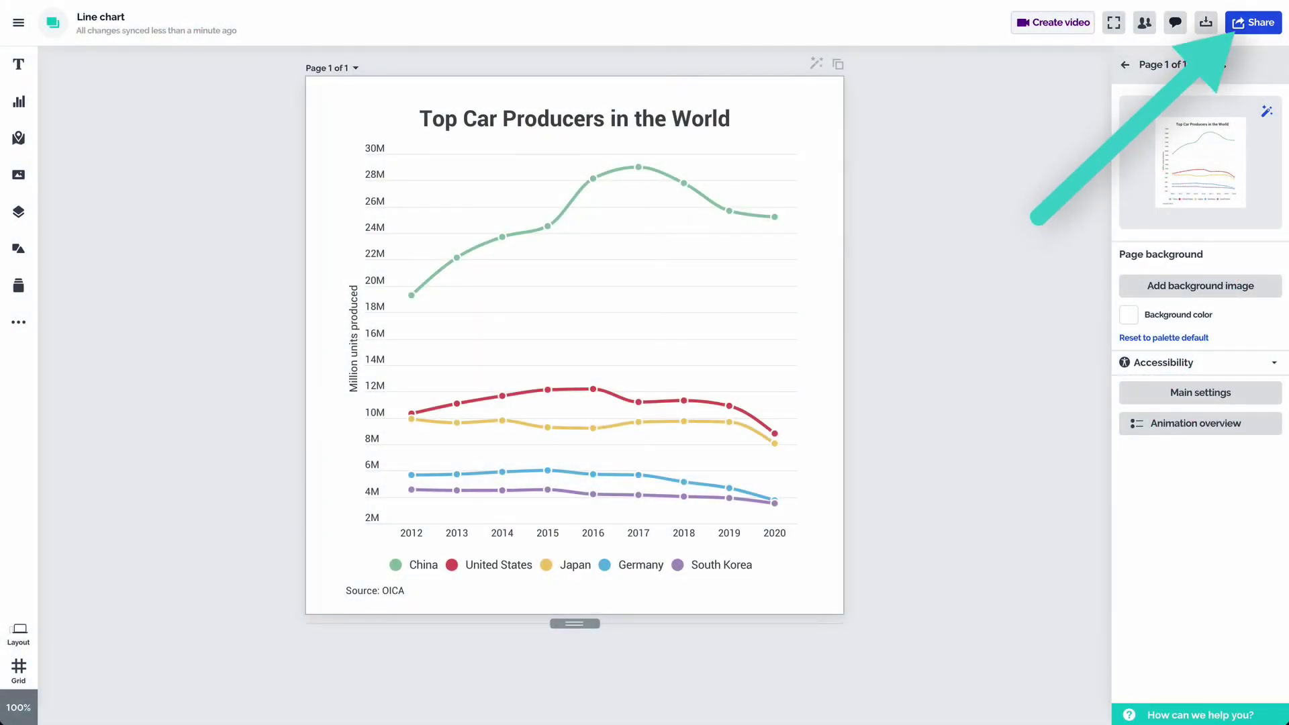
# Step: Set the design's visibility to 'Anyone on the web' and copy its share link
pyautogui.click(1263, 27)
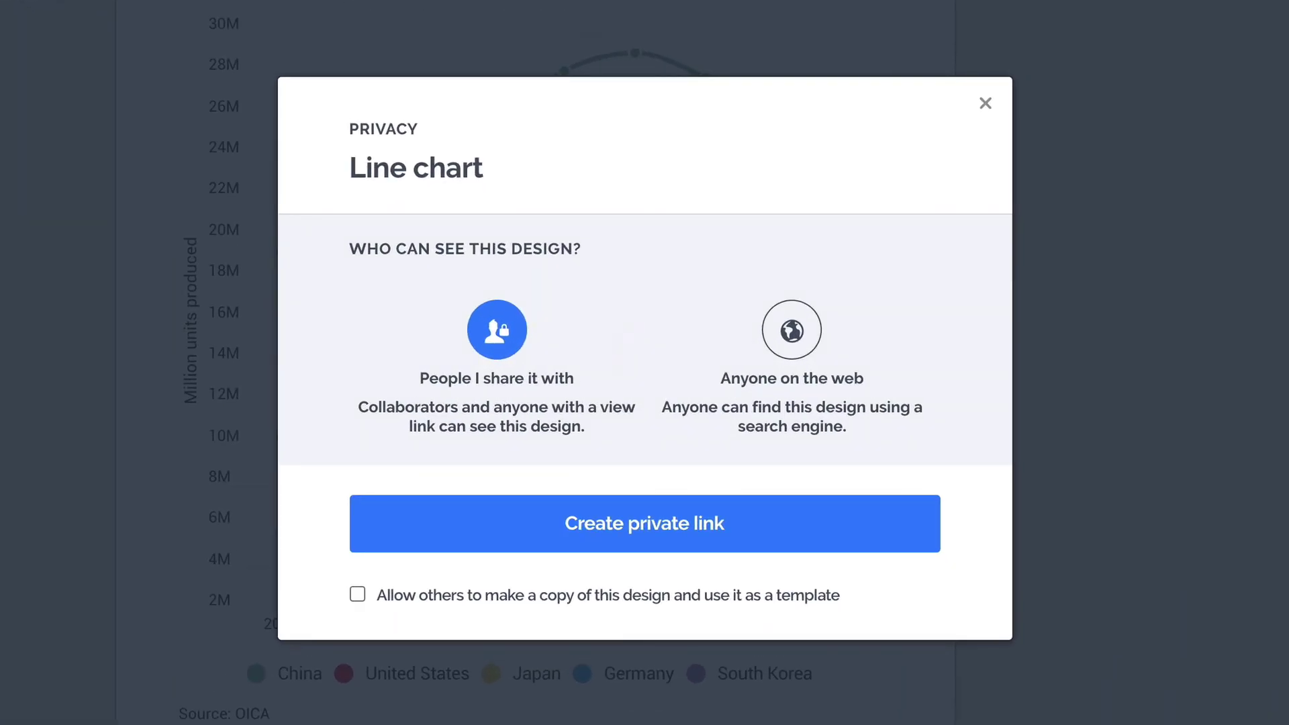
pyautogui.click(816, 348)
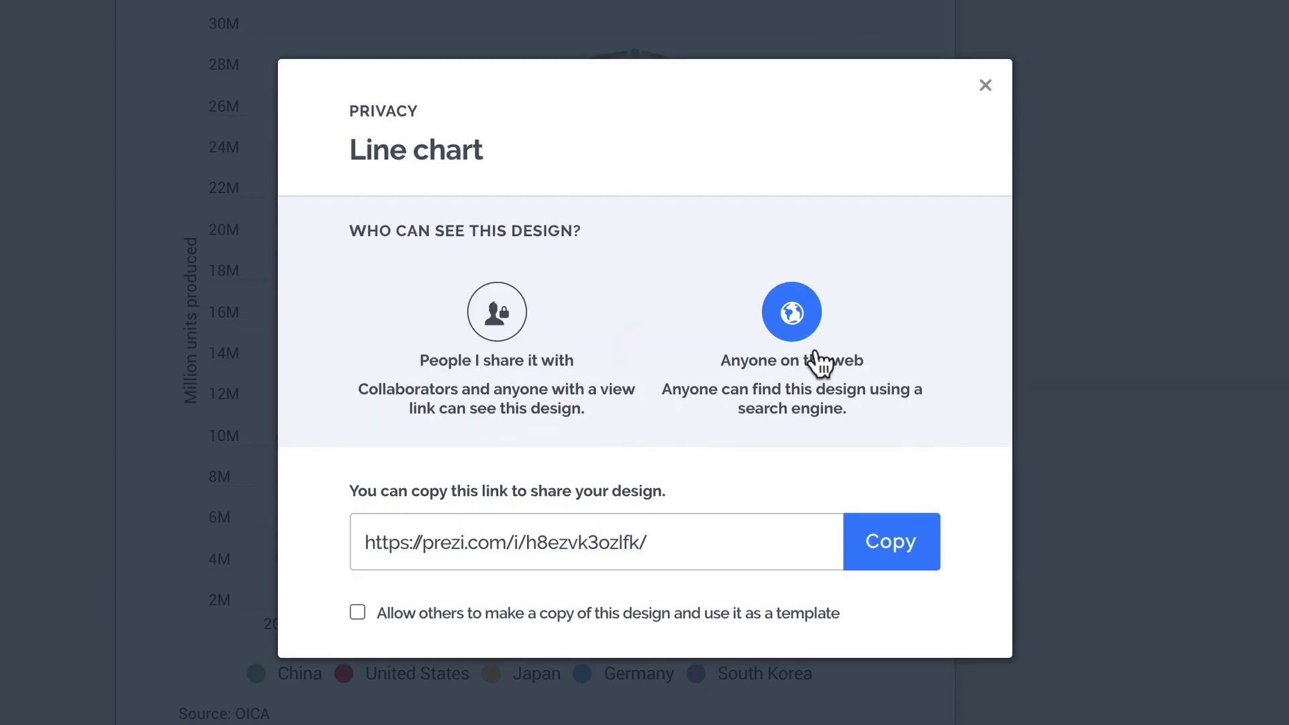
pyautogui.click(889, 544)
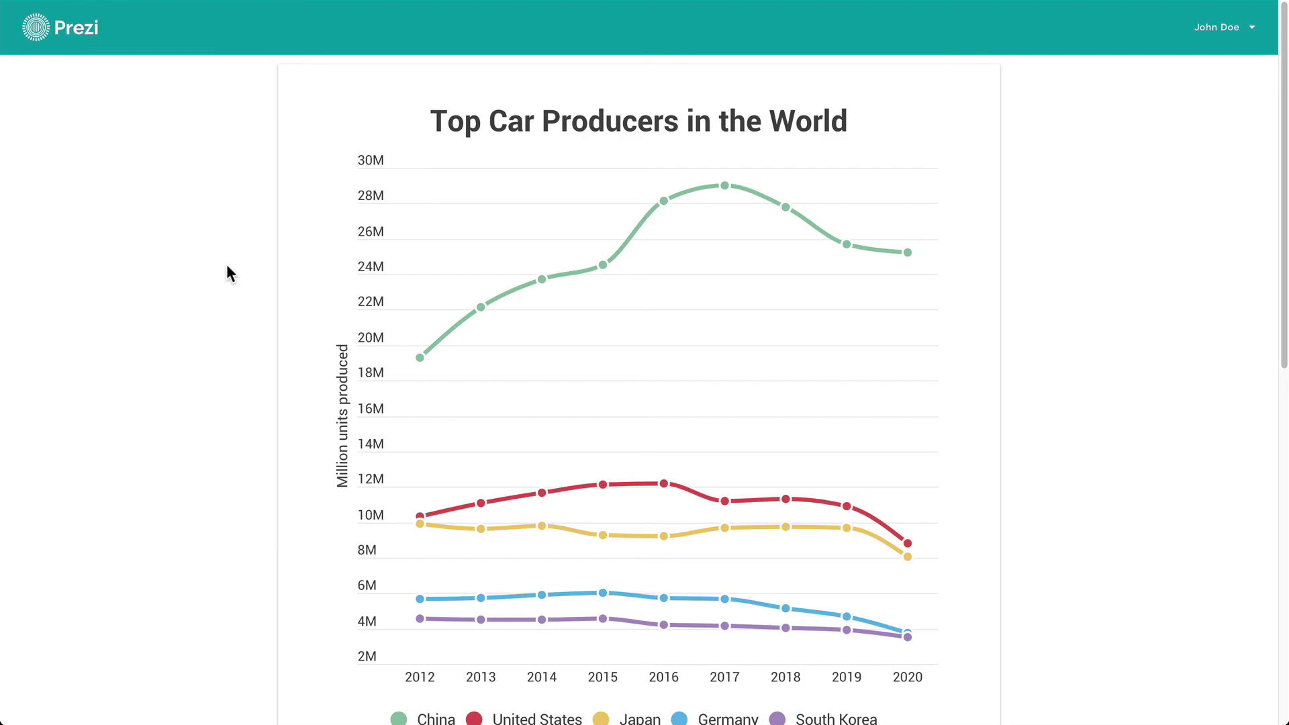
# Step: From the public viewer page, copy the chart's </> Embed code to the clipboard
pyautogui.scroll(-8, 227, 269)
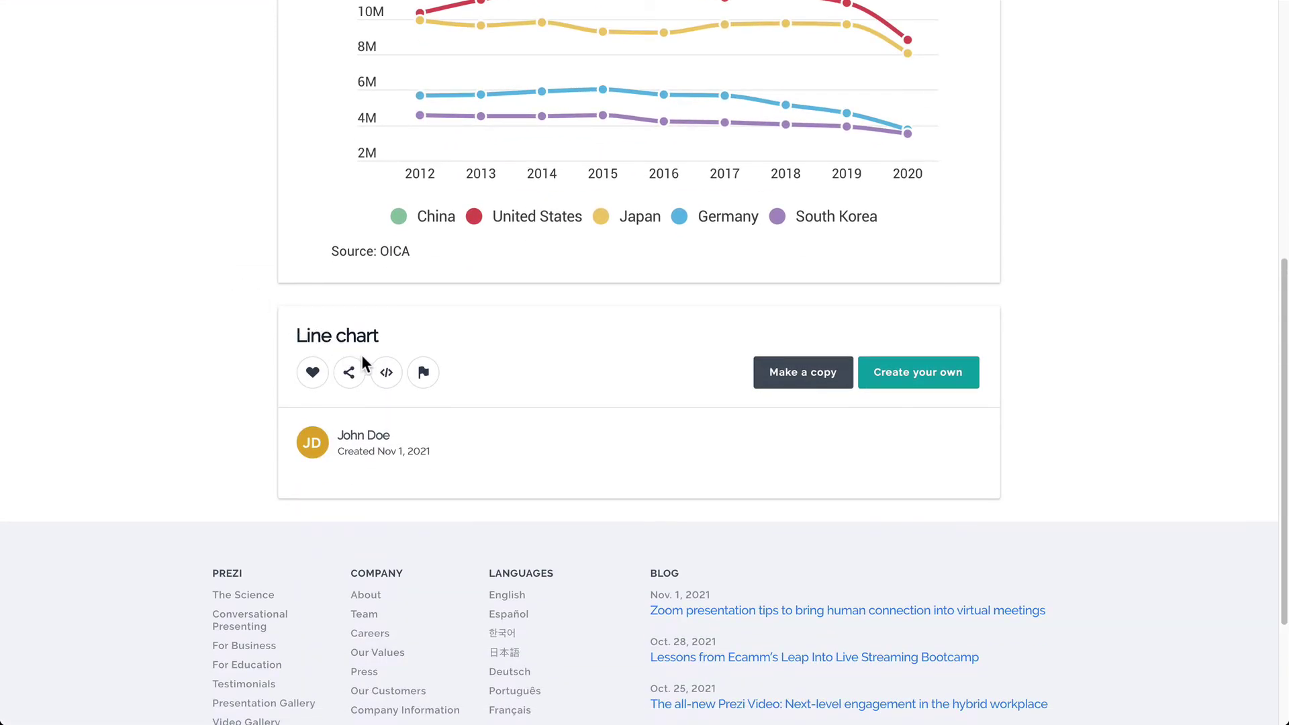
pyautogui.click(388, 373)
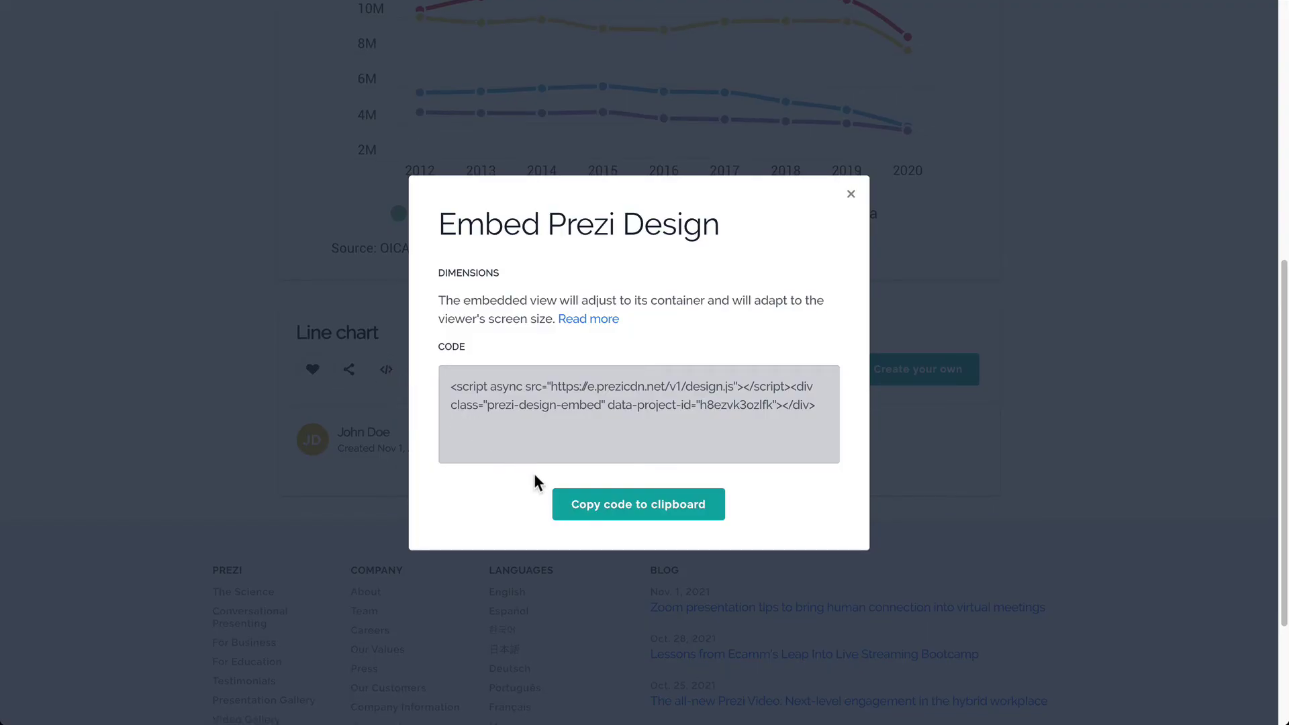
pyautogui.click(573, 505)
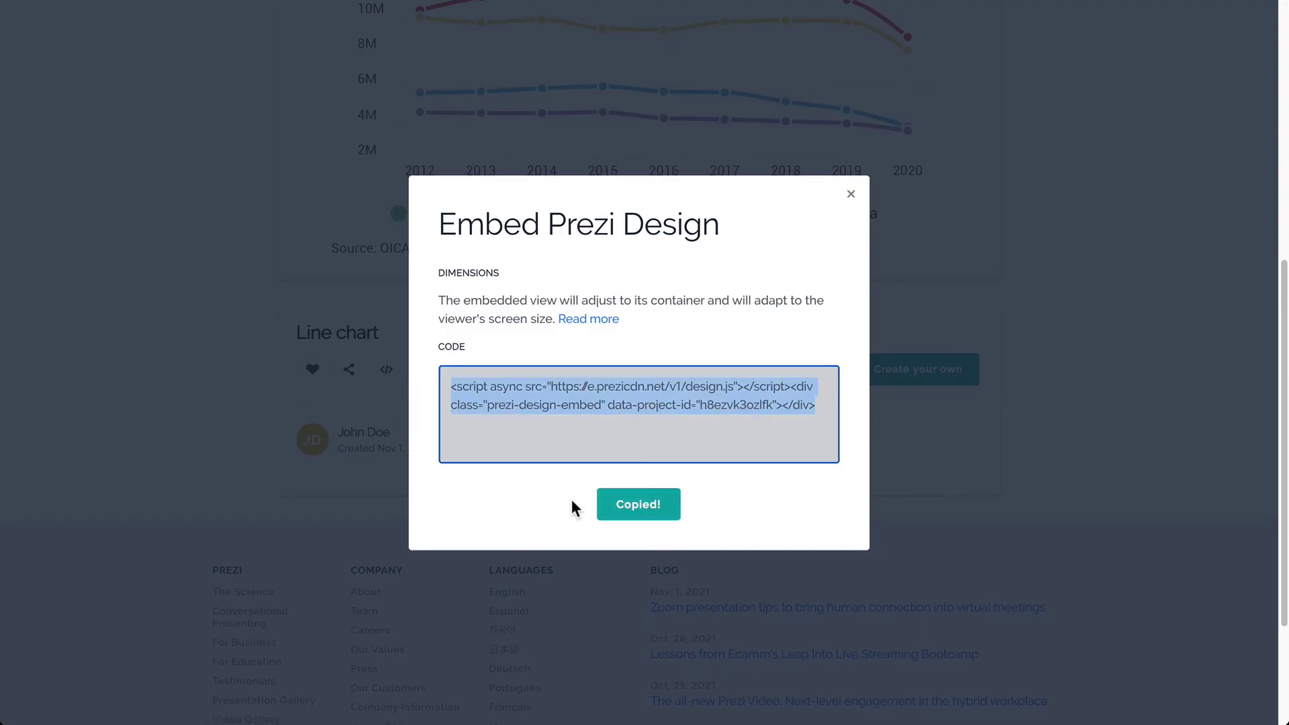